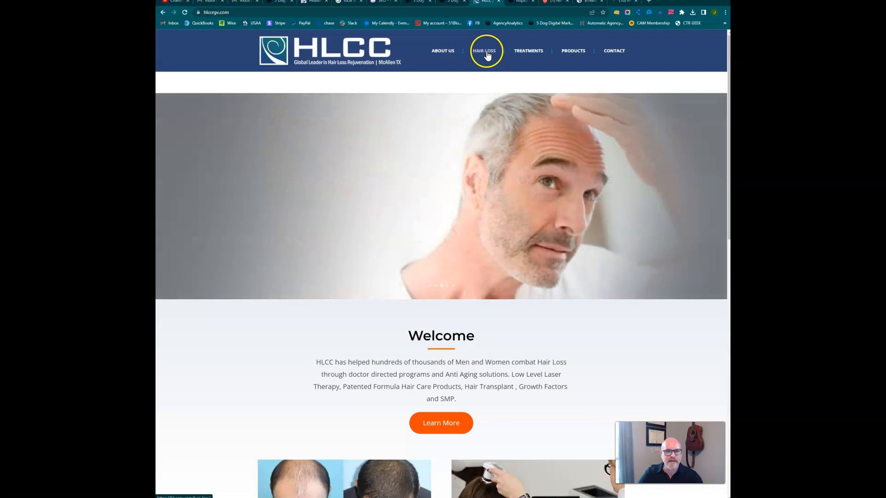
- Check the SEO metrics of the HLCC home page with the browser's SEO extension and dismiss its overlay
{"action": "left_click", "coordinate": [616, 13]}
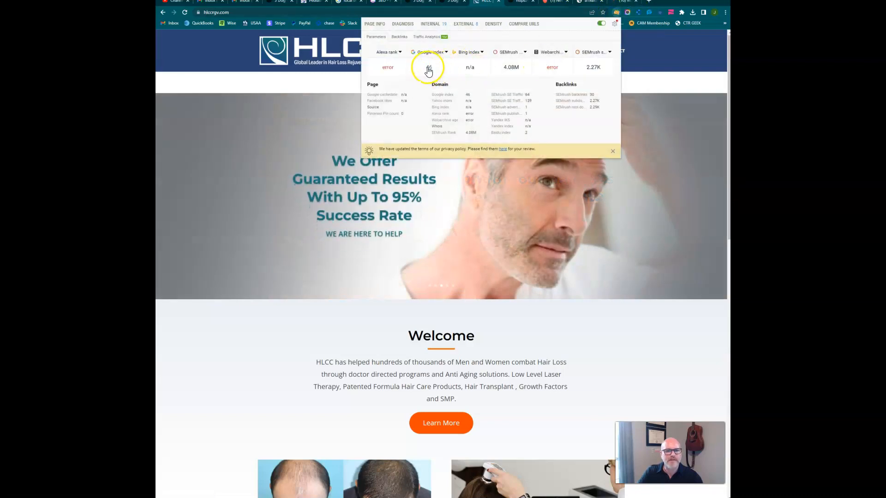
{"action": "left_click", "coordinate": [272, 135]}
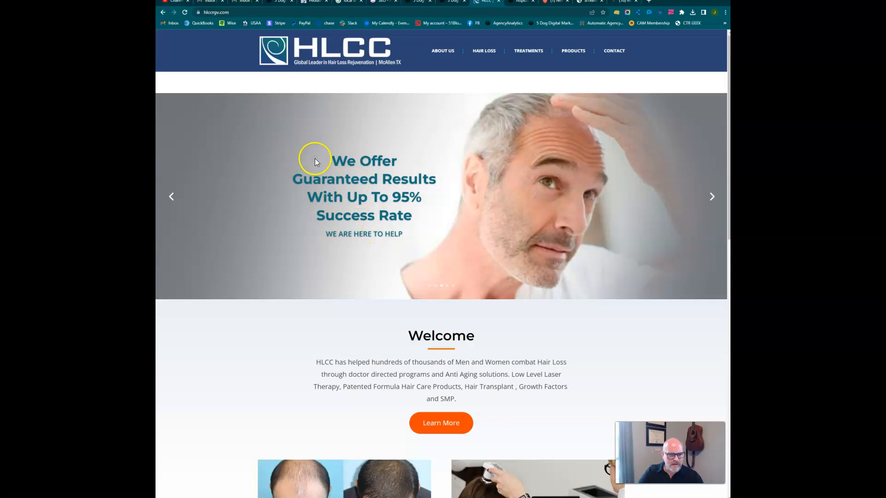
- Review the HLCC home page through the testimonials and affiliations, and highlight the whole Welcome paragraph
{"action": "scroll", "coordinate": [330, 271], "scroll_direction": "down", "scroll_amount": 7}
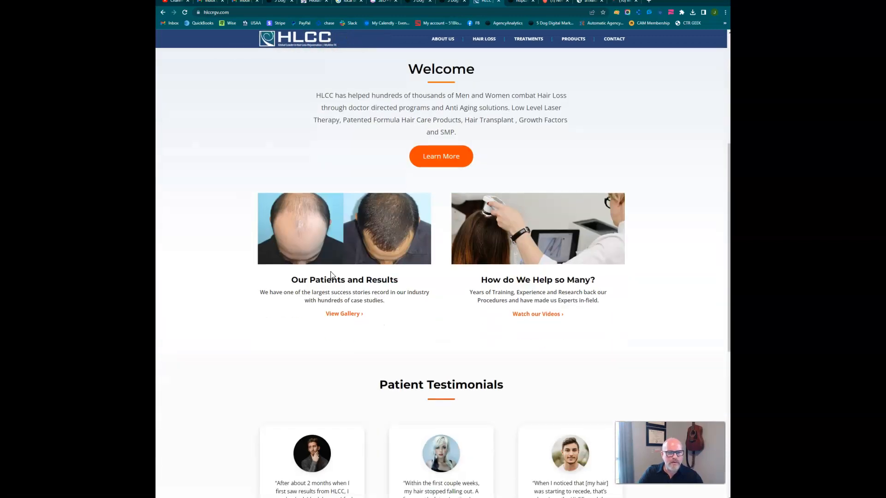
{"action": "scroll", "coordinate": [331, 275], "scroll_direction": "down", "scroll_amount": 5}
{"action": "scroll", "coordinate": [331, 275], "scroll_direction": "up", "scroll_amount": 7}
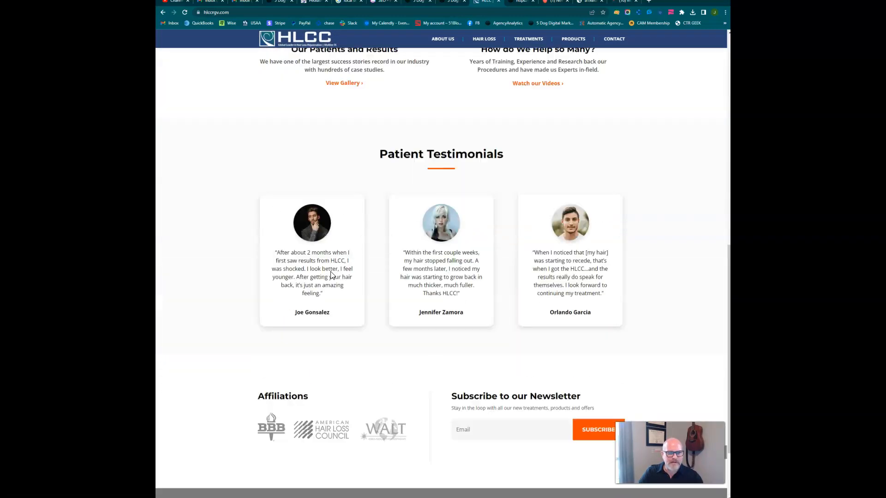
{"action": "scroll", "coordinate": [331, 271], "scroll_direction": "up", "scroll_amount": 6}
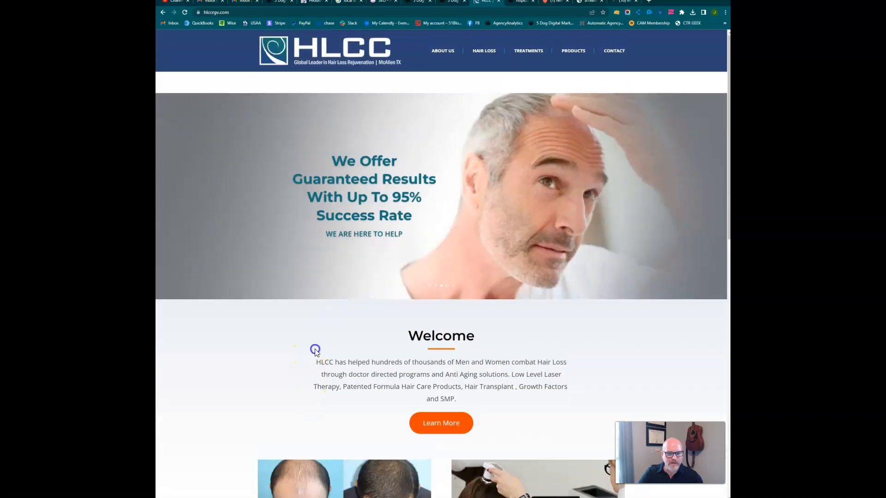
{"action": "left_click_drag", "start_coordinate": [309, 351], "coordinate": [521, 402]}
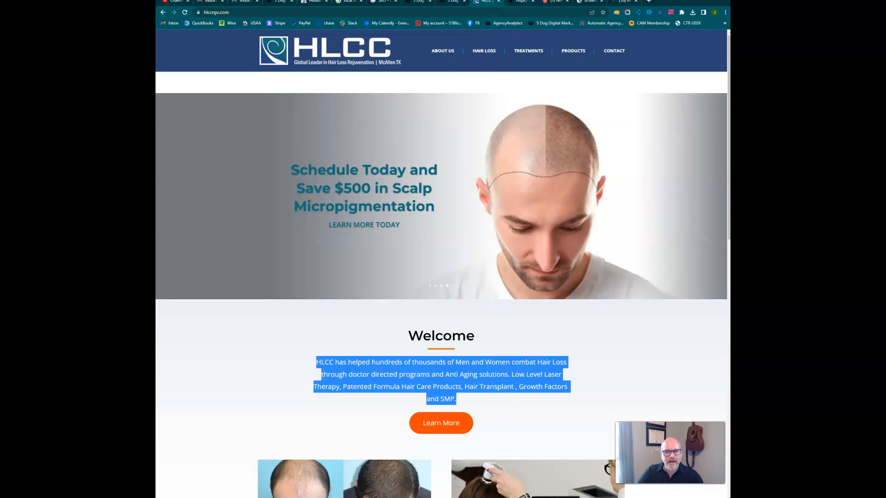
- Switch to AgencyAnalytics and examine the rankings, backlinks and site audit sections of the HLCC overview dashboard
{"action": "left_click", "coordinate": [520, 2]}
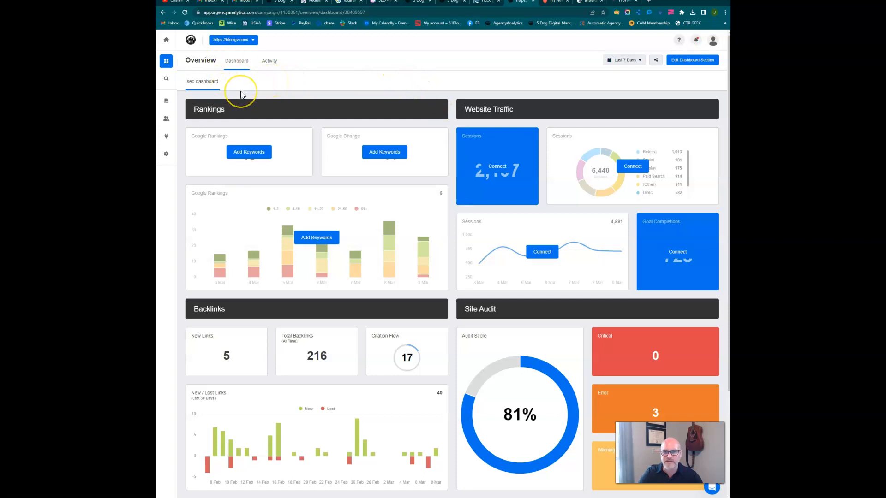
{"action": "scroll", "coordinate": [241, 94], "scroll_direction": "down", "scroll_amount": 1}
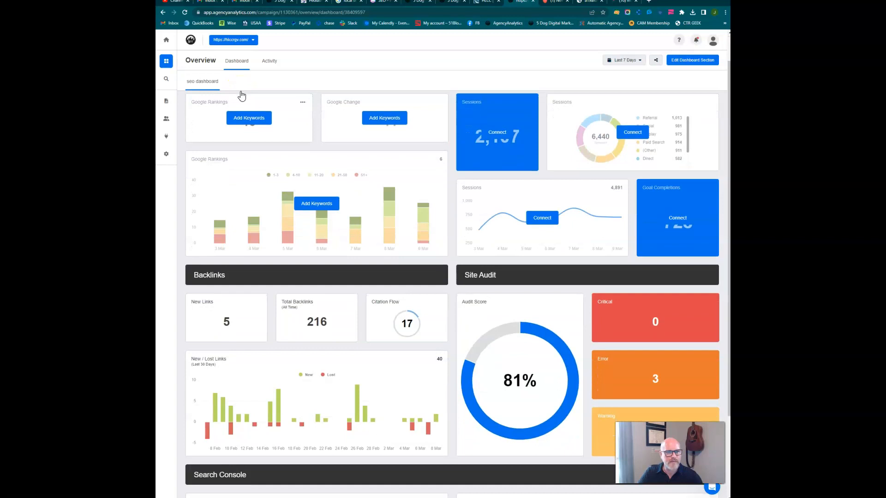
{"action": "scroll", "coordinate": [245, 104], "scroll_direction": "up", "scroll_amount": 1}
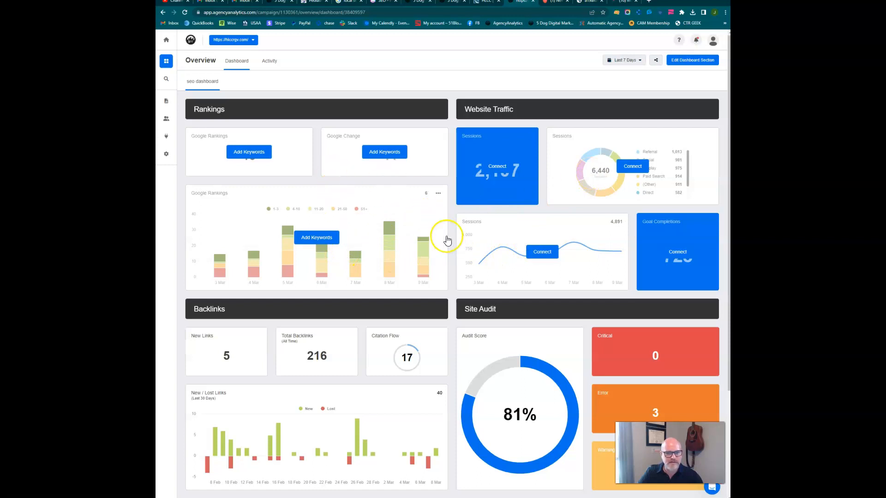
{"action": "scroll", "coordinate": [447, 237], "scroll_direction": "down", "scroll_amount": 3}
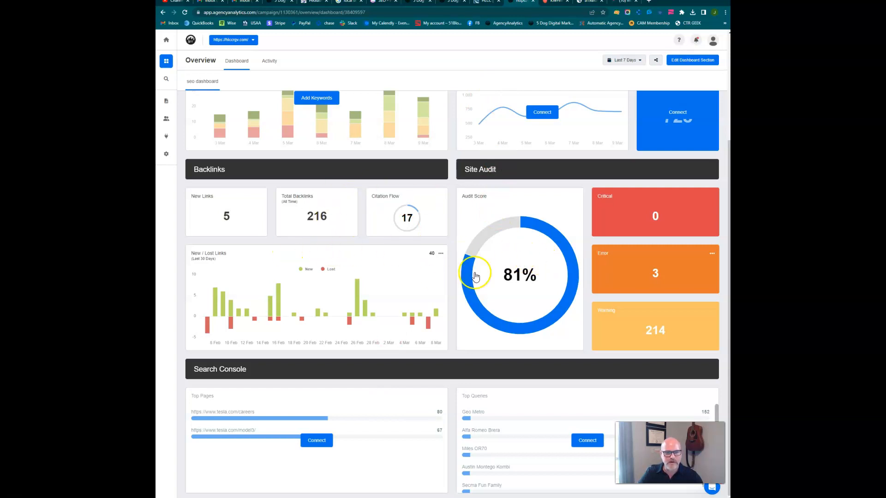
- Open the full site audit from the audit score and inspect the Broken Resources and Page is not Canonical errors
{"action": "left_click", "coordinate": [525, 208]}
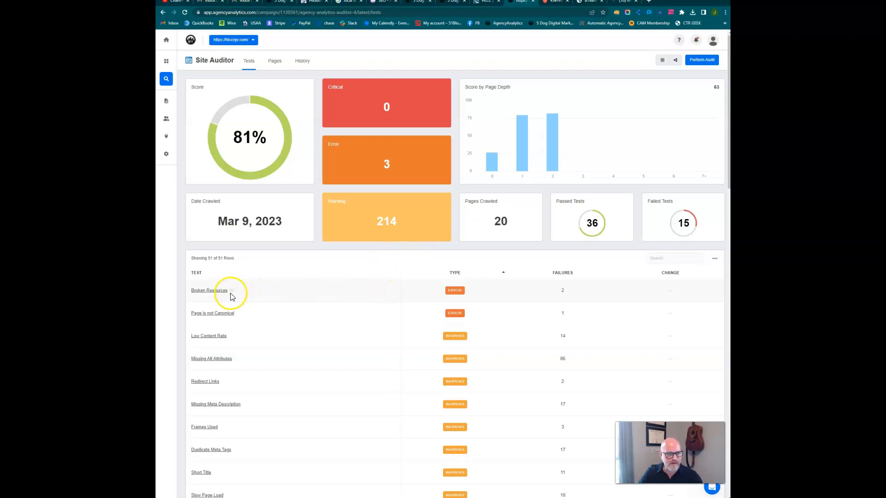
{"action": "left_click", "coordinate": [206, 293]}
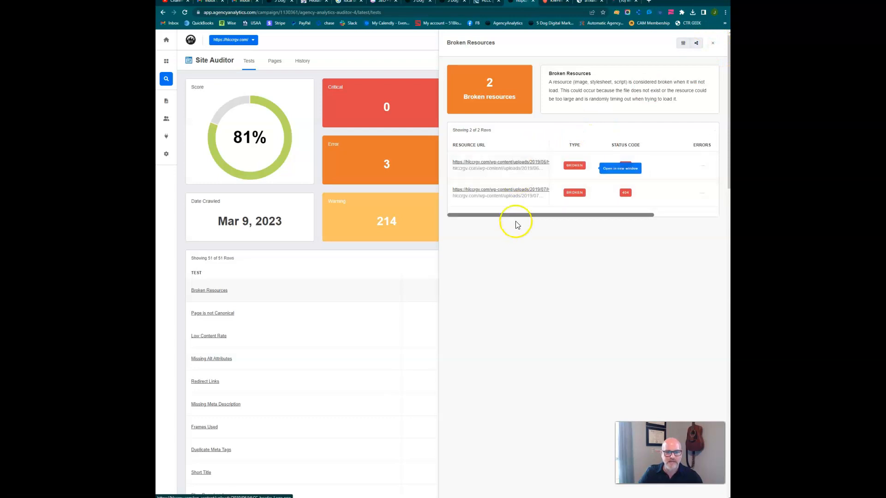
{"action": "left_click", "coordinate": [713, 44]}
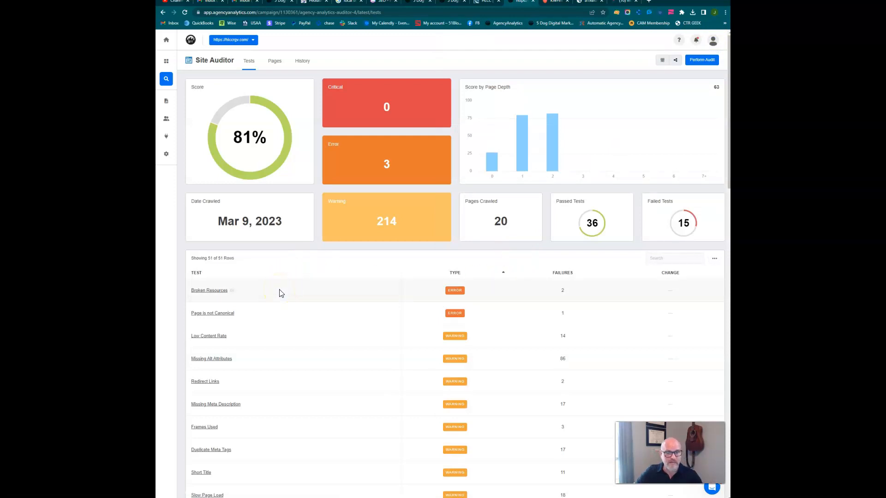
{"action": "left_click", "coordinate": [224, 313]}
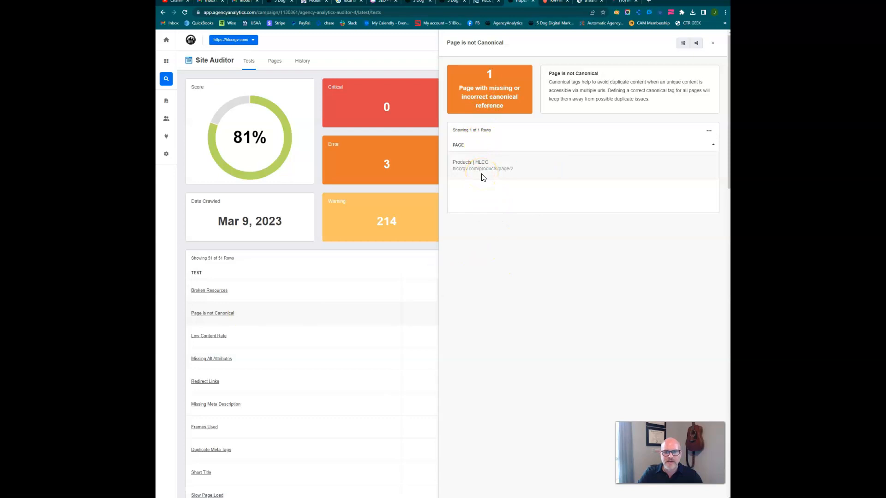
{"action": "left_click", "coordinate": [713, 46]}
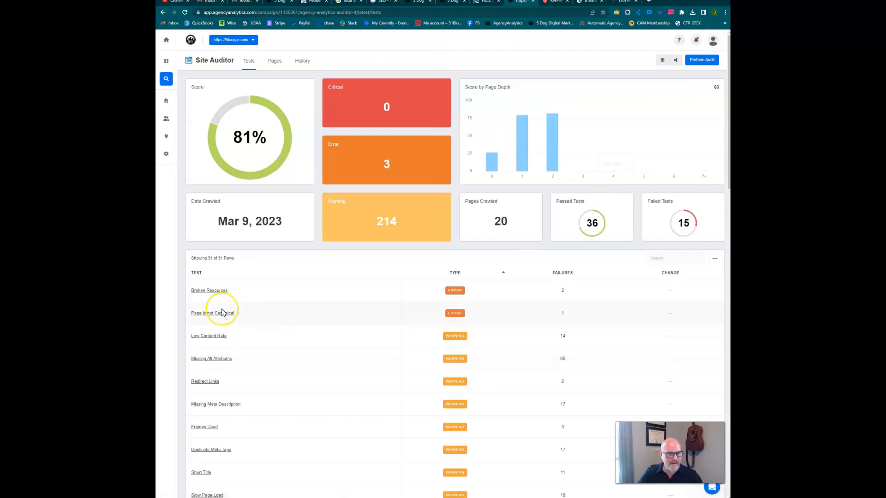
- Inspect the Low Content Rate warning and look through all the affected pages
{"action": "scroll", "coordinate": [249, 313], "scroll_direction": "down", "scroll_amount": 2}
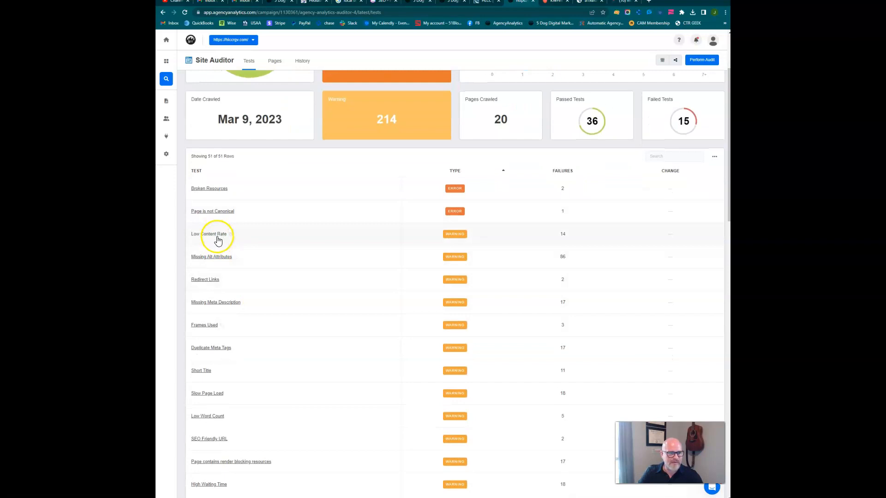
{"action": "left_click", "coordinate": [217, 235]}
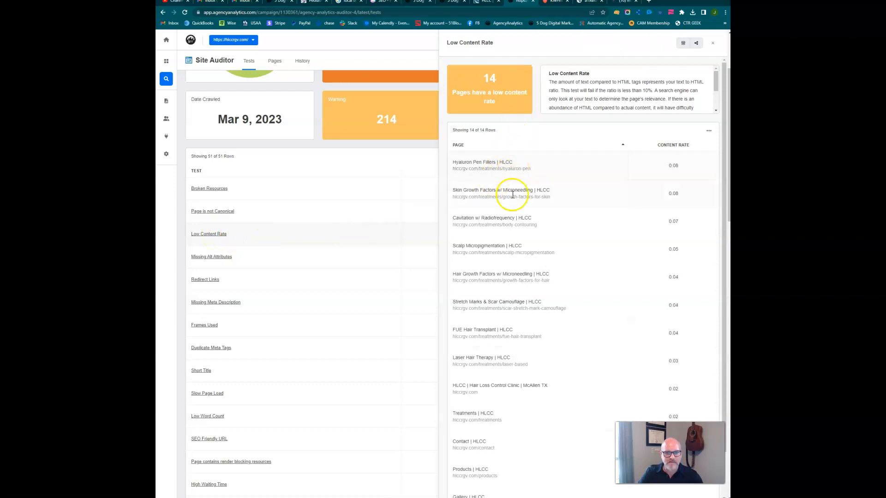
{"action": "scroll", "coordinate": [502, 465], "scroll_direction": "down", "scroll_amount": 2}
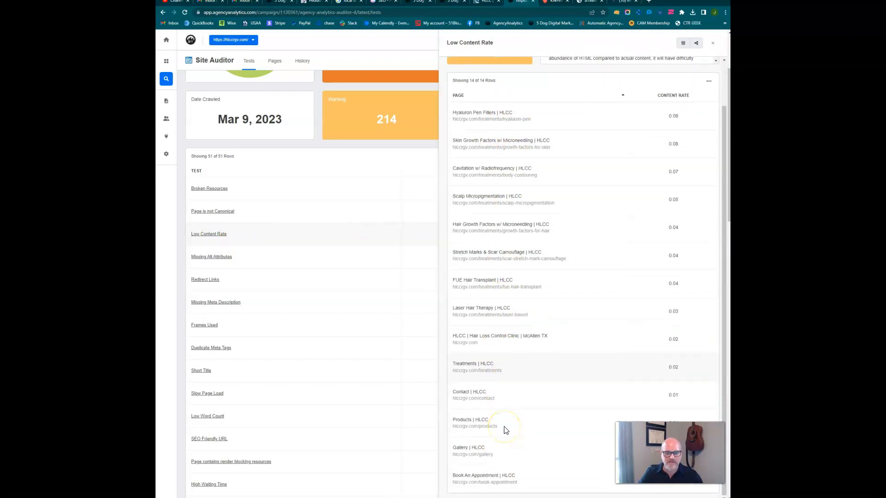
{"action": "scroll", "coordinate": [494, 180], "scroll_direction": "up", "scroll_amount": 2}
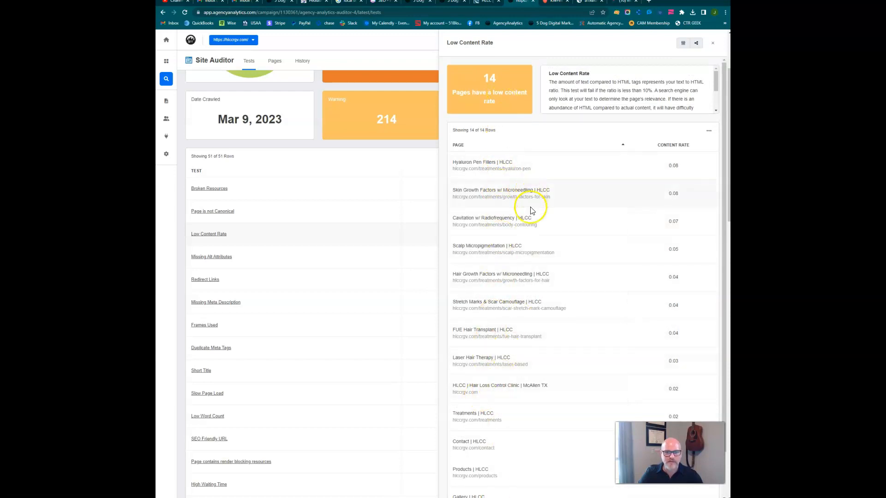
- Switch to Mangools KWFinder and examine the search volumes of the keywords related to "hair loss"
{"action": "left_click", "coordinate": [556, 4]}
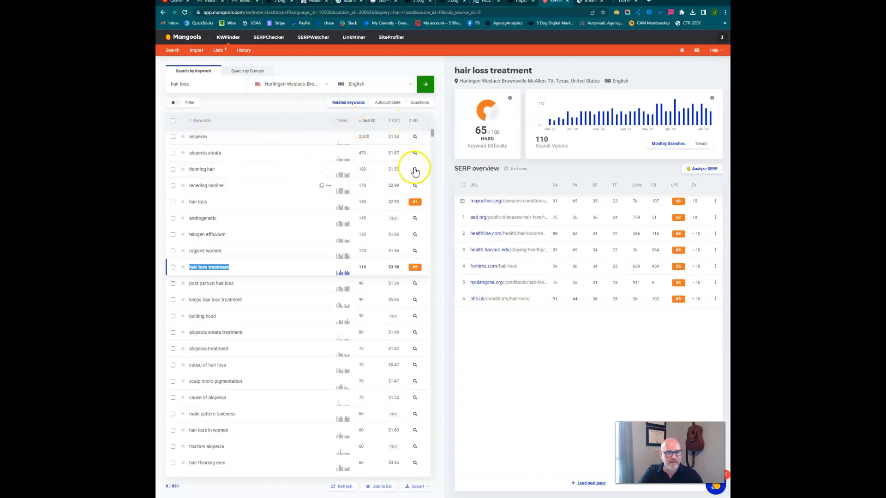
{"action": "scroll", "coordinate": [414, 378], "scroll_direction": "down", "scroll_amount": 1}
{"action": "scroll", "coordinate": [414, 381], "scroll_direction": "down", "scroll_amount": 4}
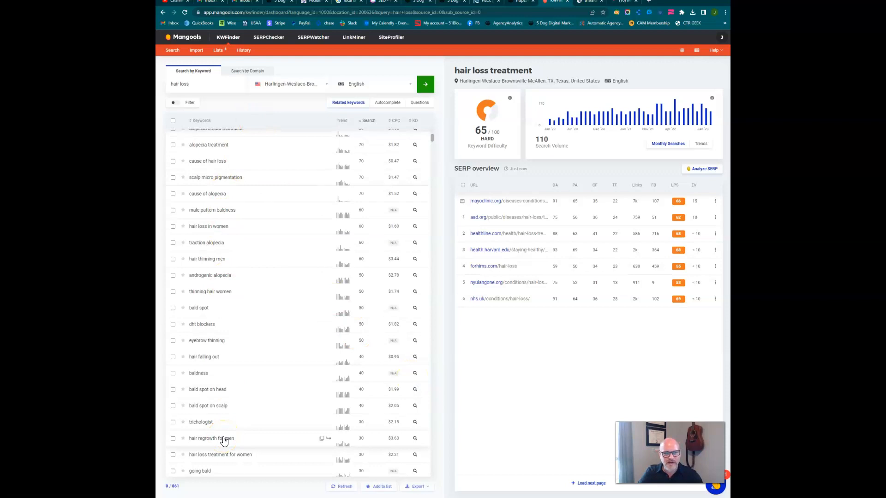
{"action": "scroll", "coordinate": [220, 379], "scroll_direction": "up", "scroll_amount": 5}
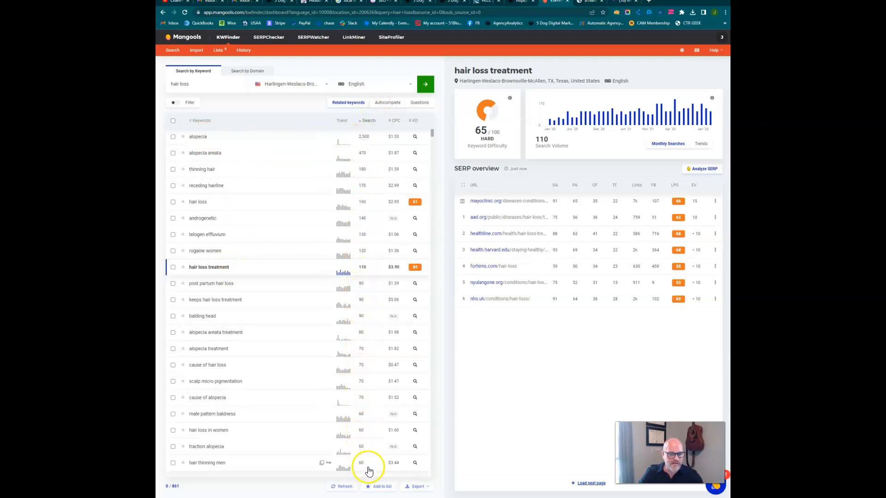
{"action": "scroll", "coordinate": [366, 461], "scroll_direction": "down", "scroll_amount": 1}
{"action": "scroll", "coordinate": [365, 456], "scroll_direction": "down", "scroll_amount": 2}
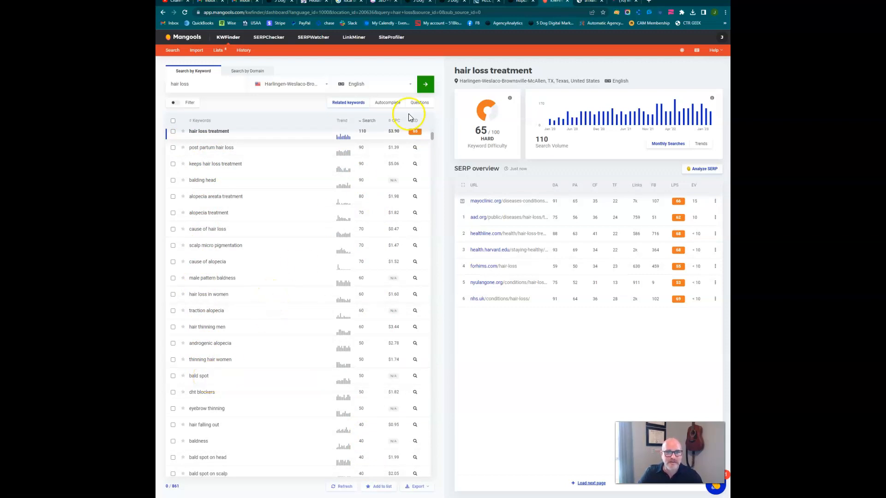
- Inspect the Missing Alt Attributes warning in the AgencyAnalytics site audit and look at the images on the HLCC home page
{"action": "left_click", "coordinate": [521, 4]}
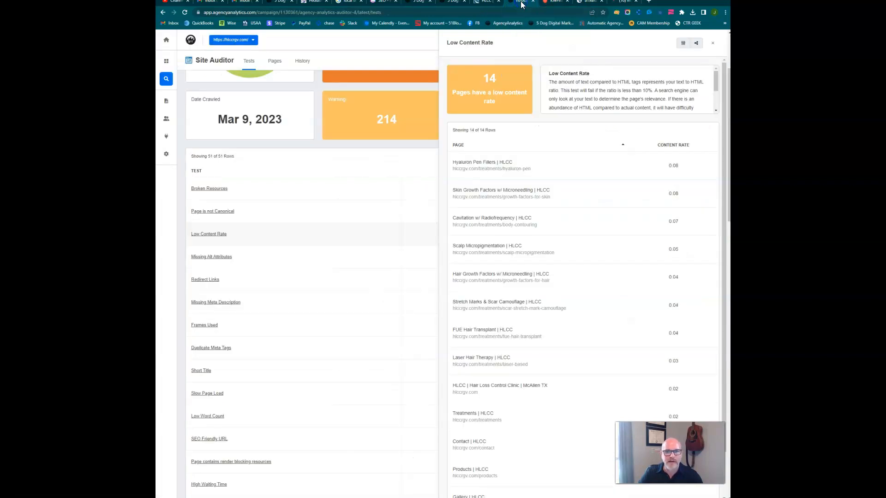
{"action": "left_click", "coordinate": [714, 44]}
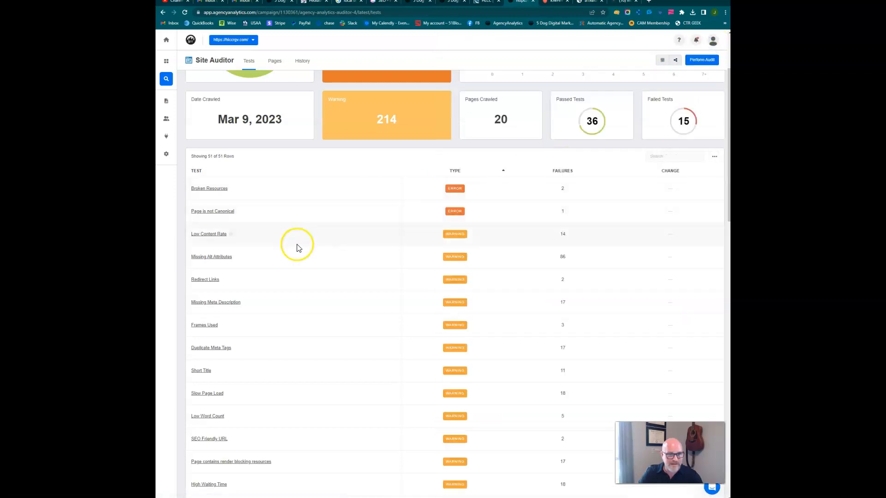
{"action": "left_click", "coordinate": [205, 258]}
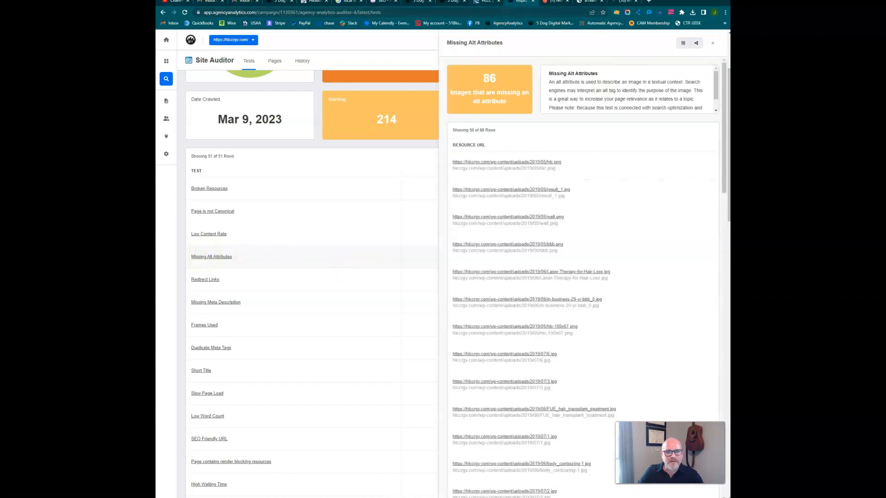
{"action": "left_click", "coordinate": [486, 5]}
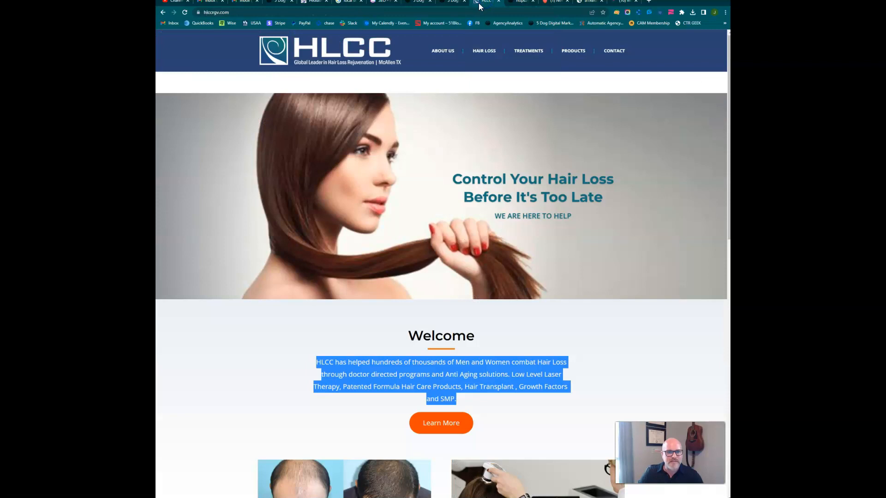
{"action": "scroll", "coordinate": [442, 334], "scroll_direction": "down", "scroll_amount": 3}
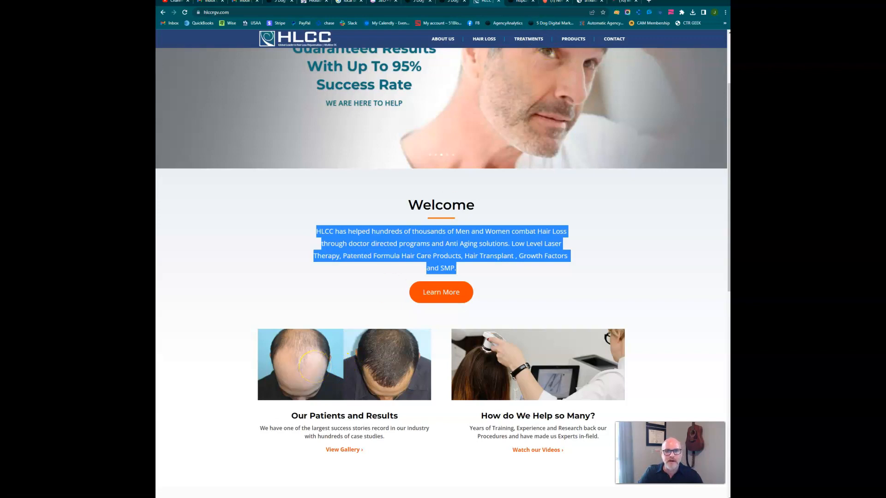
- Return to KWFinder and look further down the "hair loss" related keywords for lower-volume terms that could serve as image alt text
{"action": "left_click", "coordinate": [550, 4]}
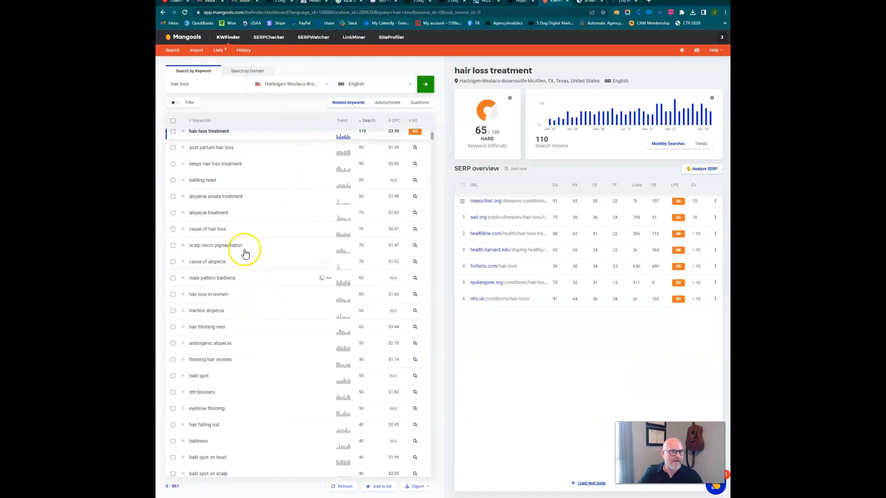
{"action": "left_click", "coordinate": [203, 85]}
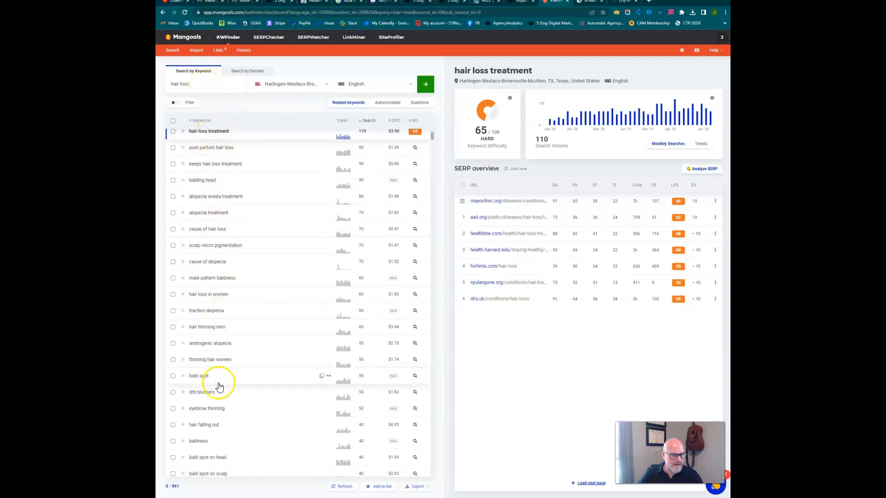
{"action": "scroll", "coordinate": [217, 386], "scroll_direction": "down", "scroll_amount": 2}
{"action": "scroll", "coordinate": [228, 398], "scroll_direction": "down", "scroll_amount": 1}
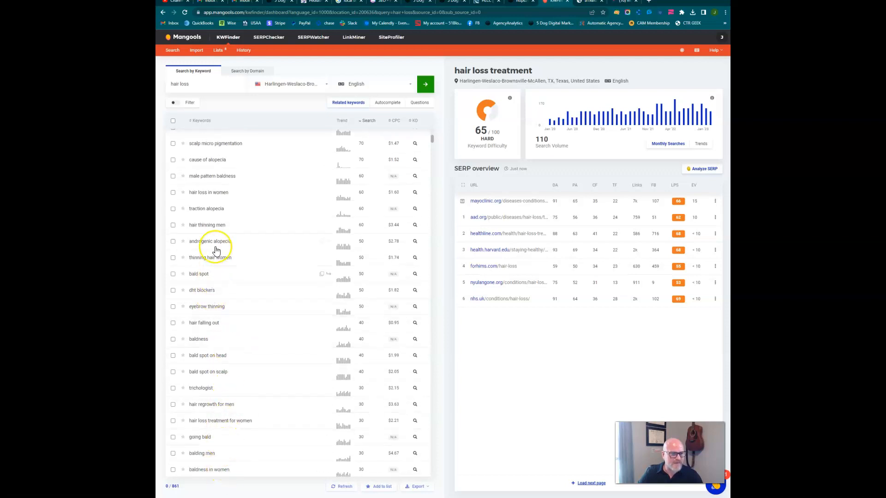
{"action": "scroll", "coordinate": [215, 249], "scroll_direction": "down", "scroll_amount": 1}
{"action": "scroll", "coordinate": [216, 250], "scroll_direction": "down", "scroll_amount": 2}
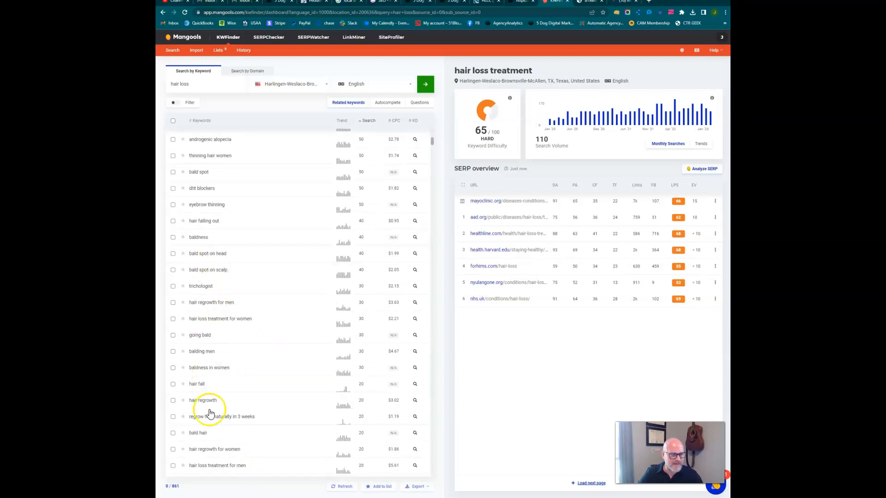
{"action": "scroll", "coordinate": [235, 453], "scroll_direction": "down", "scroll_amount": 1}
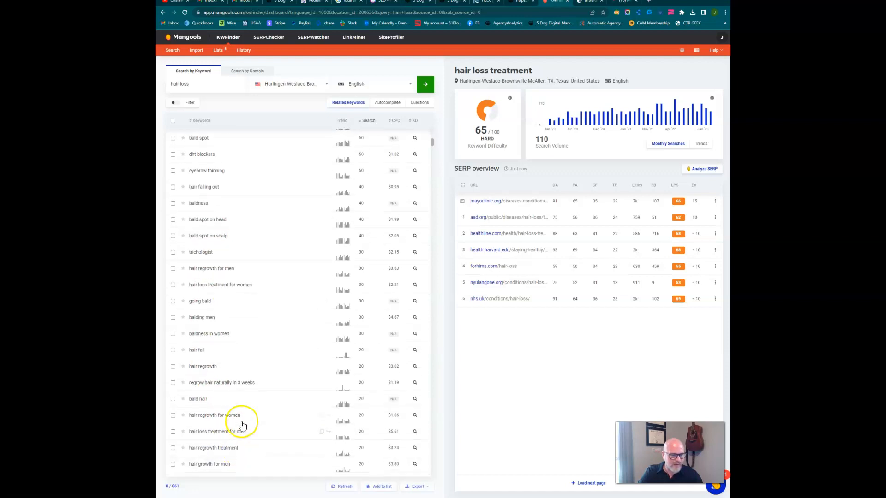
{"action": "scroll", "coordinate": [229, 453], "scroll_direction": "down", "scroll_amount": 2}
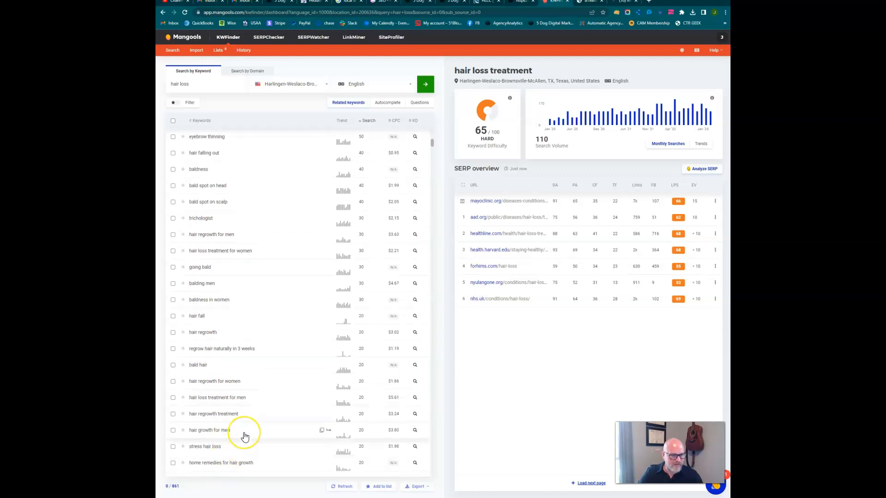
{"action": "scroll", "coordinate": [243, 436], "scroll_direction": "down", "scroll_amount": 3}
{"action": "scroll", "coordinate": [244, 436], "scroll_direction": "down", "scroll_amount": 3}
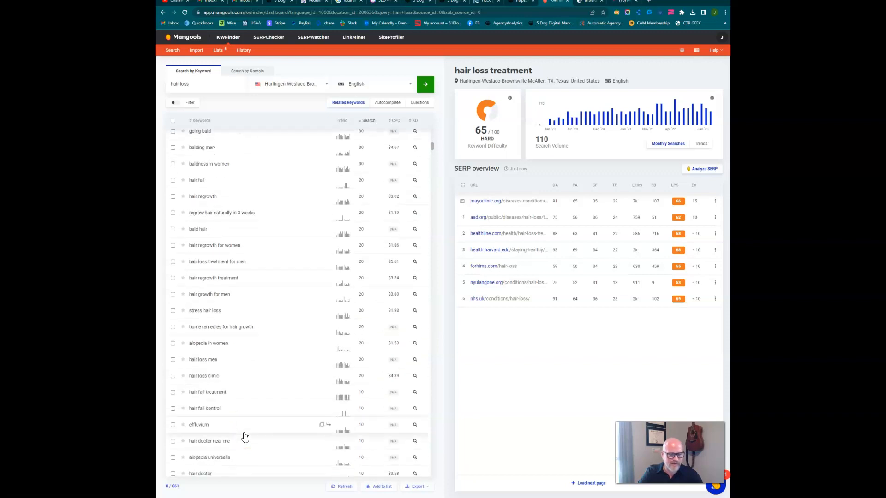
- Scan the remaining "hair loss" related keywords in KWFinder and switch to the HLCC home page to review its images and welcome text
{"action": "scroll", "coordinate": [245, 436], "scroll_direction": "down", "scroll_amount": 3}
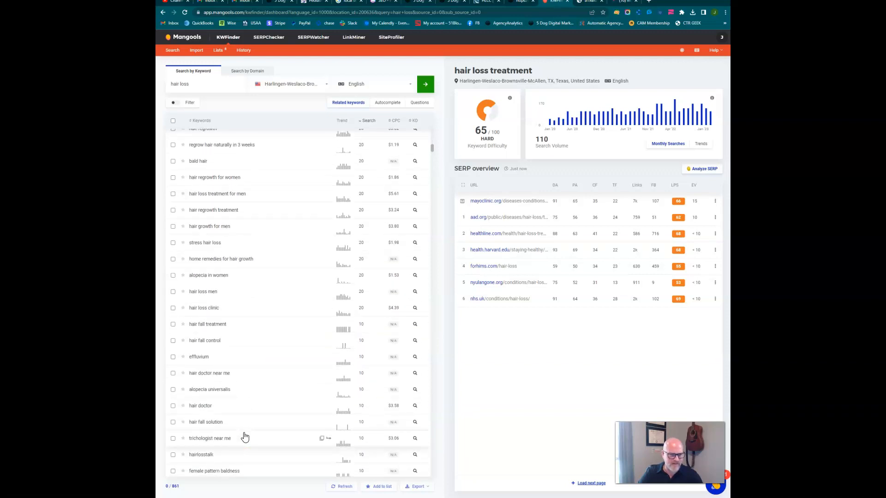
{"action": "scroll", "coordinate": [244, 436], "scroll_direction": "up", "scroll_amount": 10}
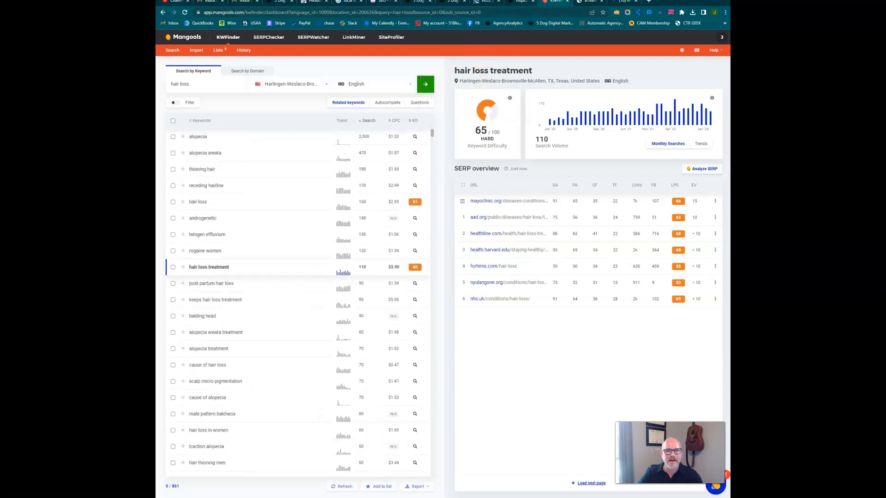
{"action": "left_click", "coordinate": [520, 3]}
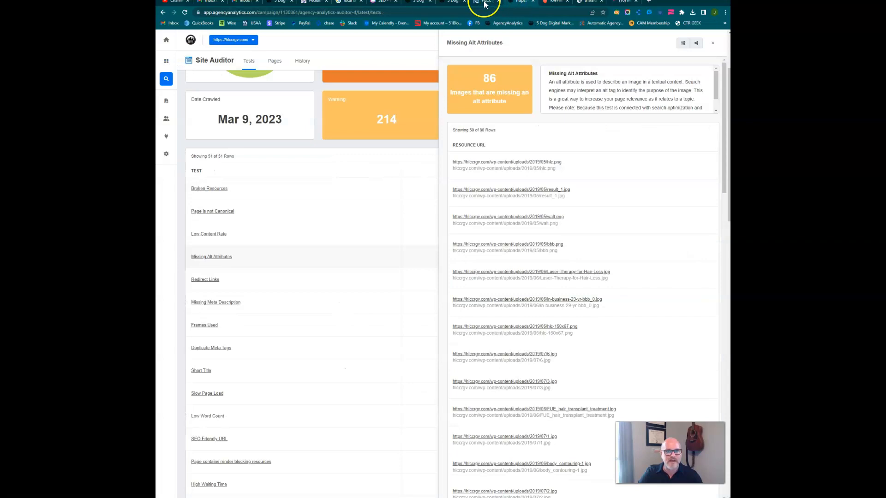
{"action": "left_click", "coordinate": [485, 3]}
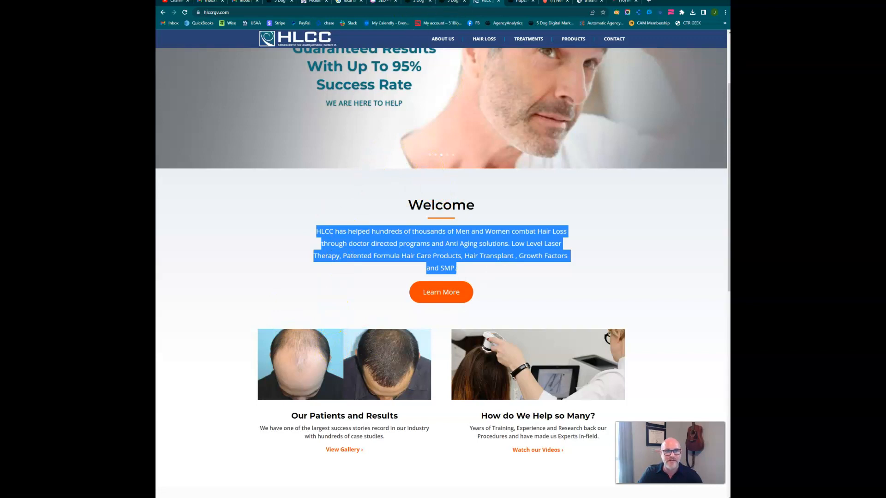
- Return to the AgencyAnalytics site audit, leave the Missing Alt Attributes details and open the Missing Meta Description warning
{"action": "left_click", "coordinate": [457, 6]}
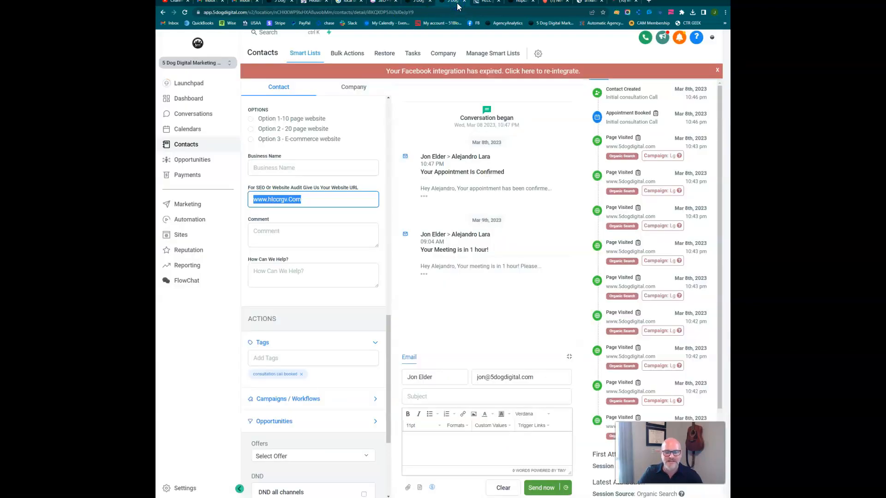
{"action": "left_click", "coordinate": [486, 5]}
{"action": "left_click", "coordinate": [519, 6]}
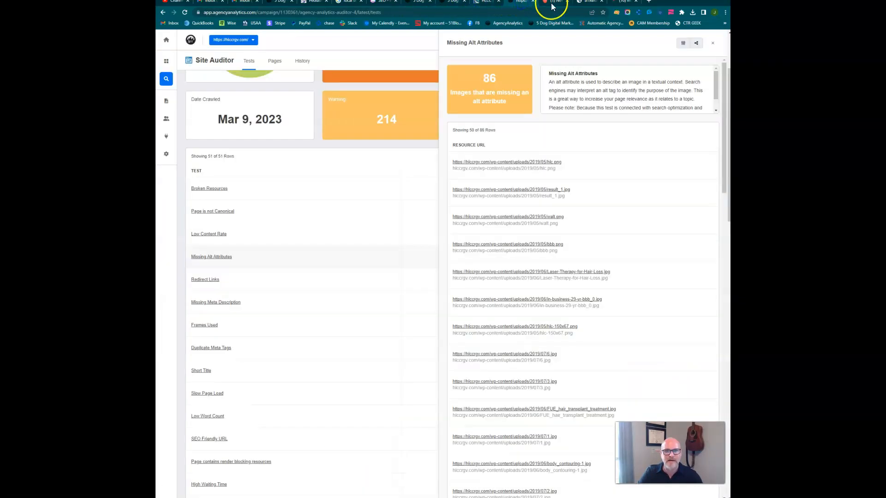
{"action": "left_click", "coordinate": [714, 47]}
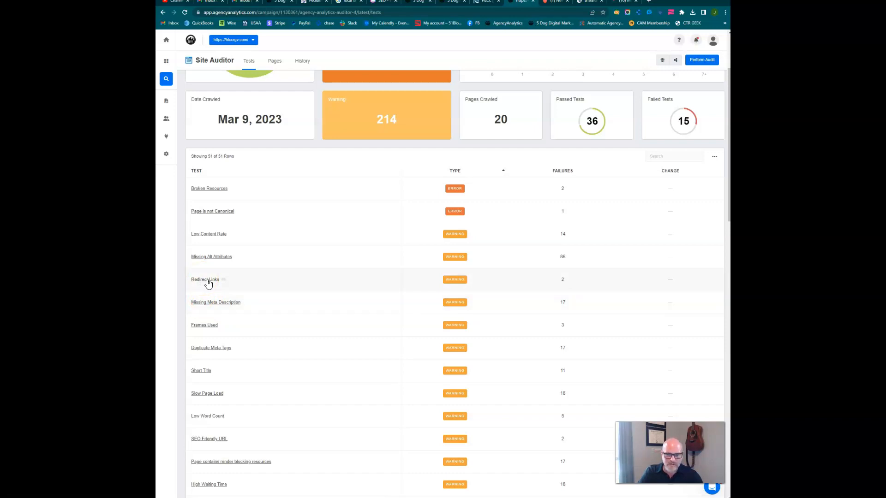
{"action": "left_click", "coordinate": [211, 281]}
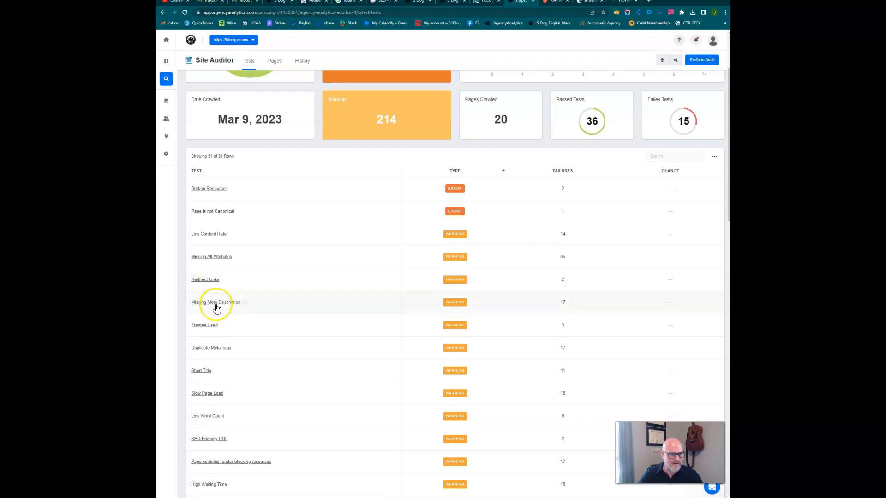
{"action": "left_click", "coordinate": [218, 306]}
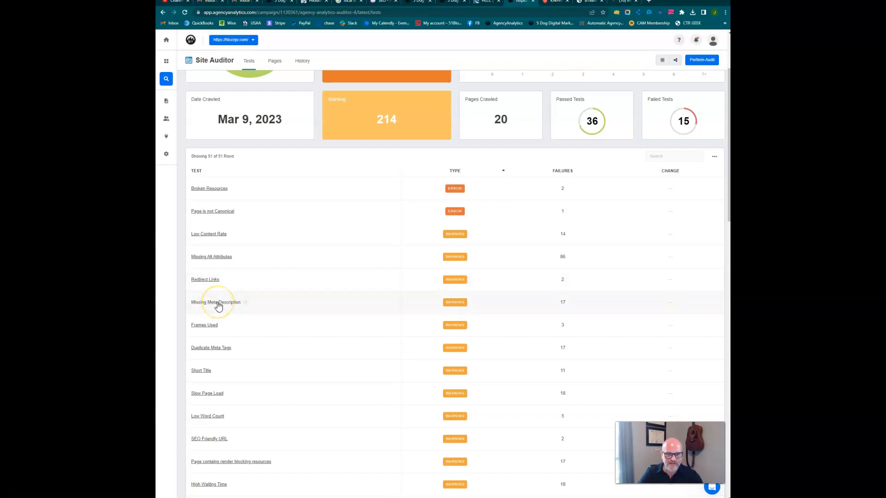
{"action": "left_click", "coordinate": [218, 306]}
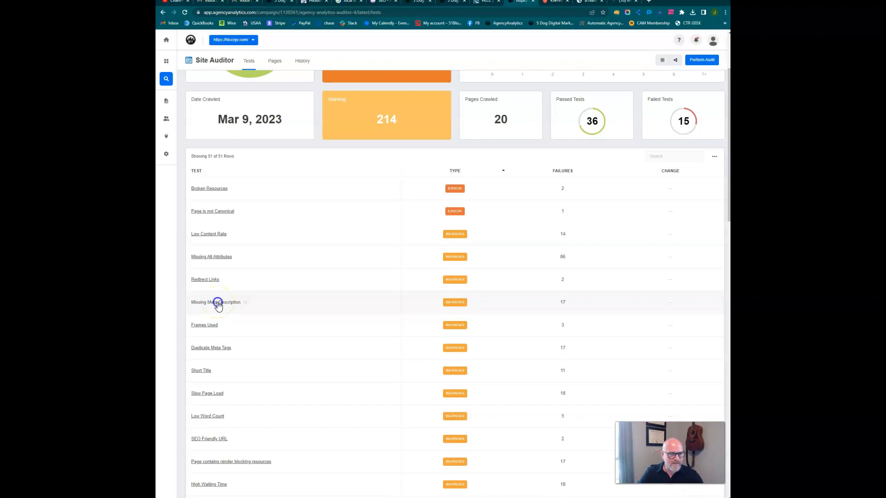
{"action": "left_click", "coordinate": [289, 324]}
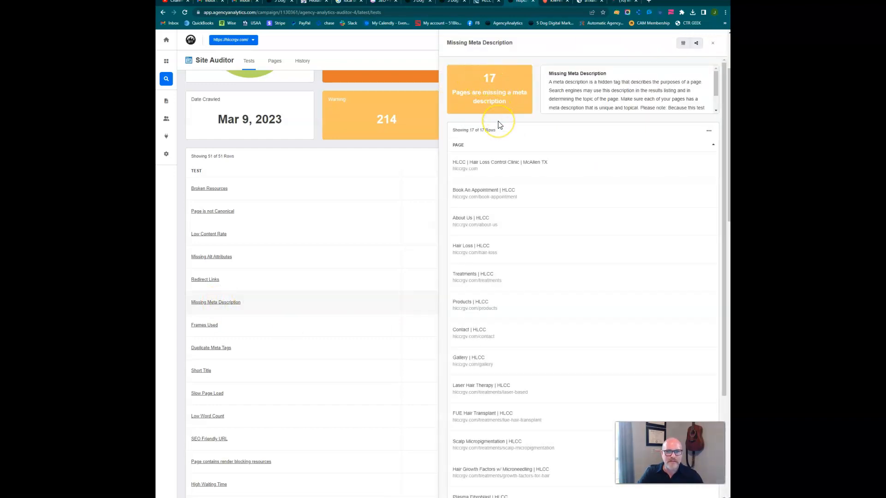
- Search Google in a new browser tab for "hair loss treatment near me"
{"action": "left_click", "coordinate": [589, 2]}
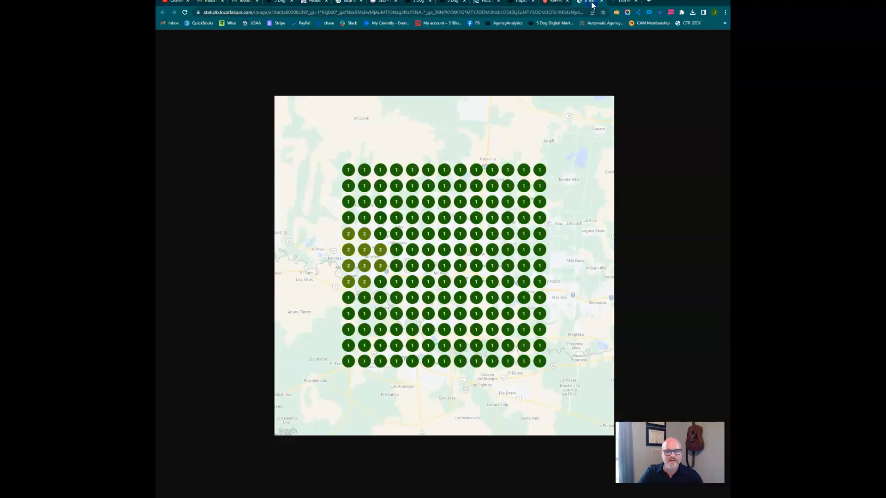
{"action": "left_click", "coordinate": [649, 3]}
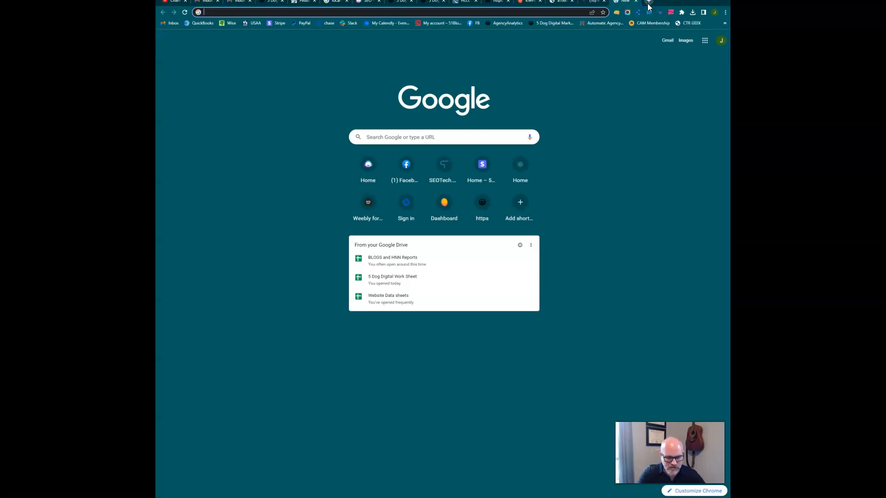
{"action": "type", "text": "hair loss"}
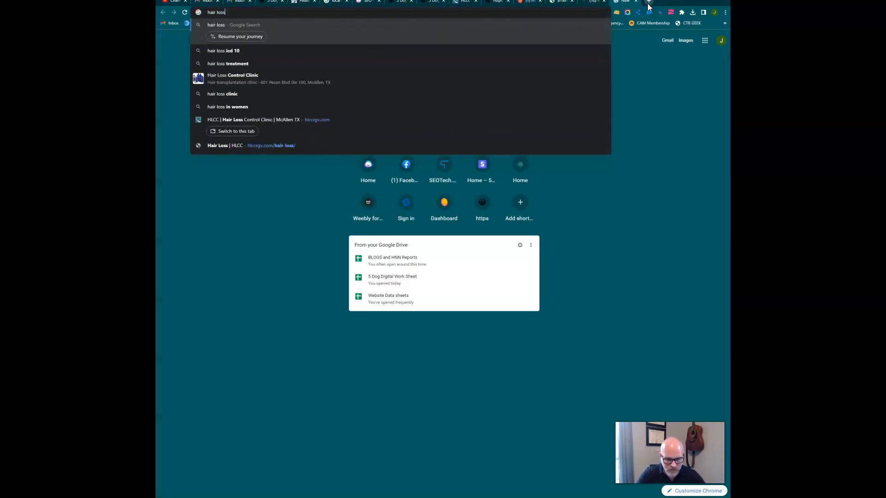
{"action": "type", "text": " treatment"}
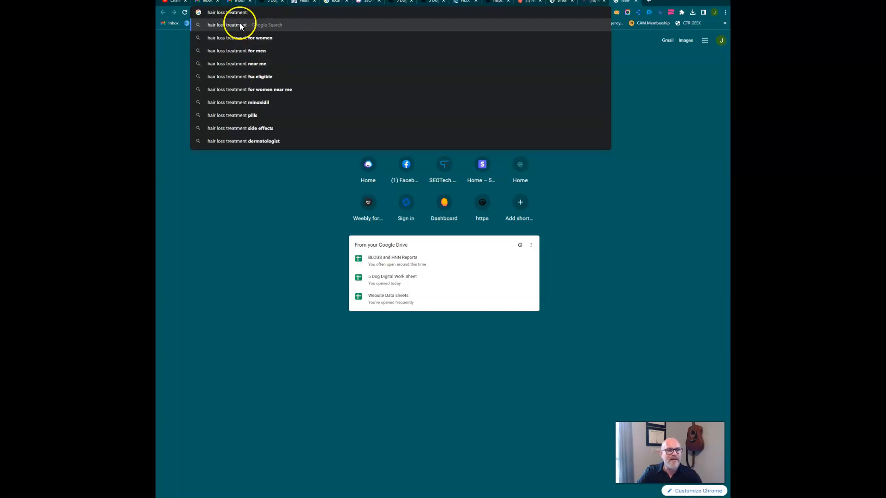
{"action": "left_click", "coordinate": [238, 65]}
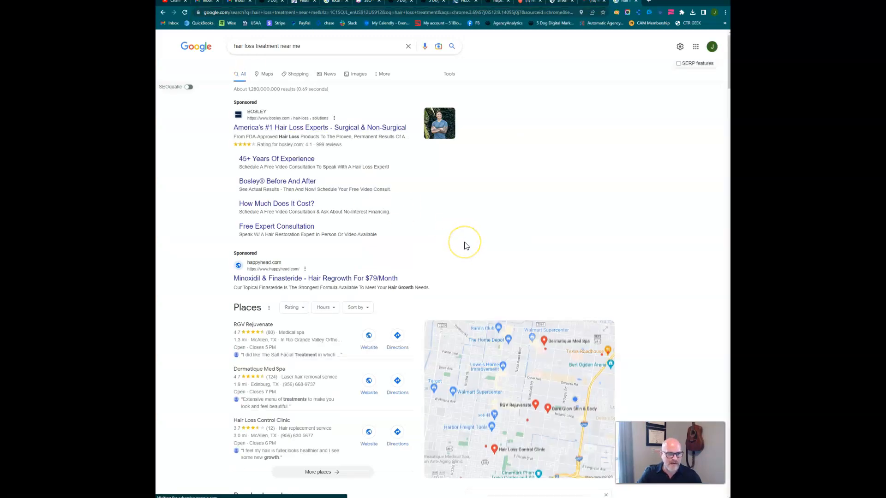
- Examine the local Places listings and the map to compare Hair Loss Control Clinic with its nearby competitors
{"action": "mouse_move", "coordinate": [247, 338]}
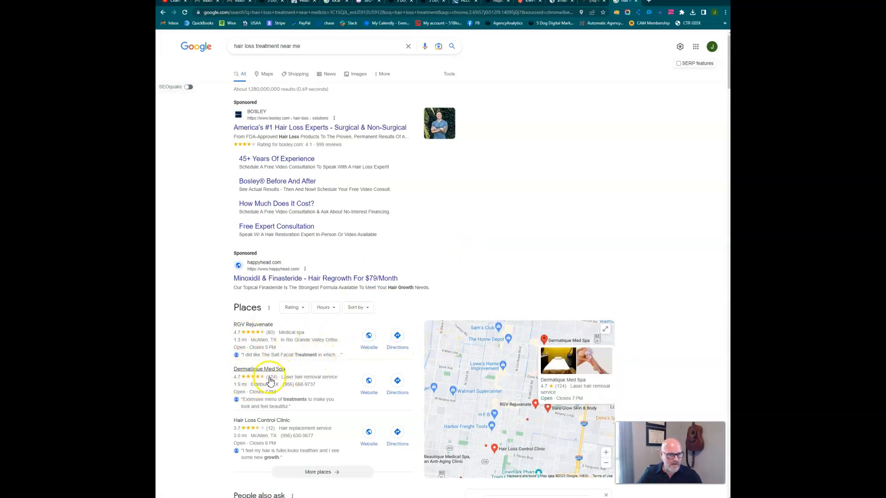
{"action": "mouse_move", "coordinate": [259, 432]}
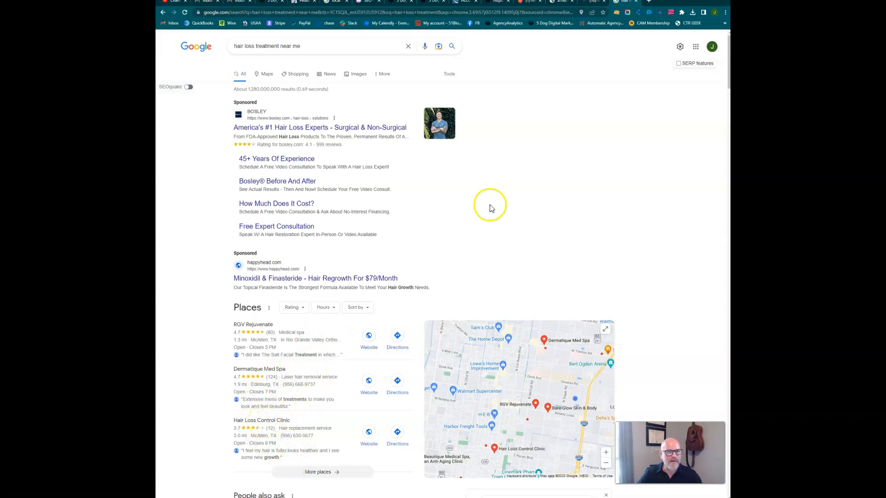
{"action": "scroll", "coordinate": [659, 217], "scroll_direction": "down", "scroll_amount": 1}
{"action": "scroll", "coordinate": [659, 217], "scroll_direction": "down", "scroll_amount": 1}
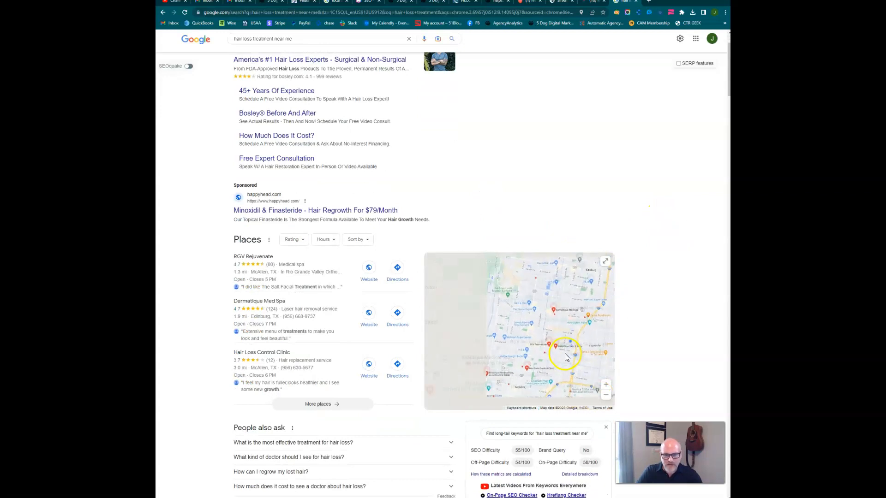
{"action": "scroll", "coordinate": [564, 354], "scroll_direction": "down", "scroll_amount": 2}
{"action": "mouse_move", "coordinate": [572, 347]}
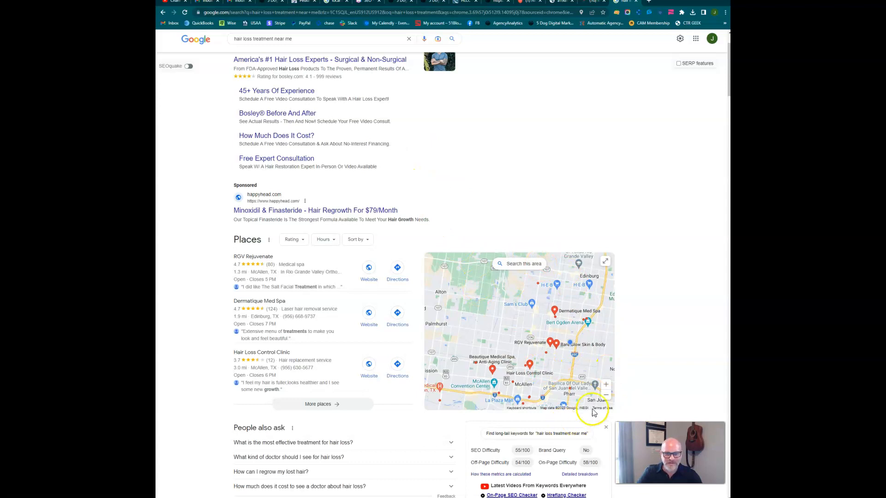
{"action": "mouse_move", "coordinate": [528, 348]}
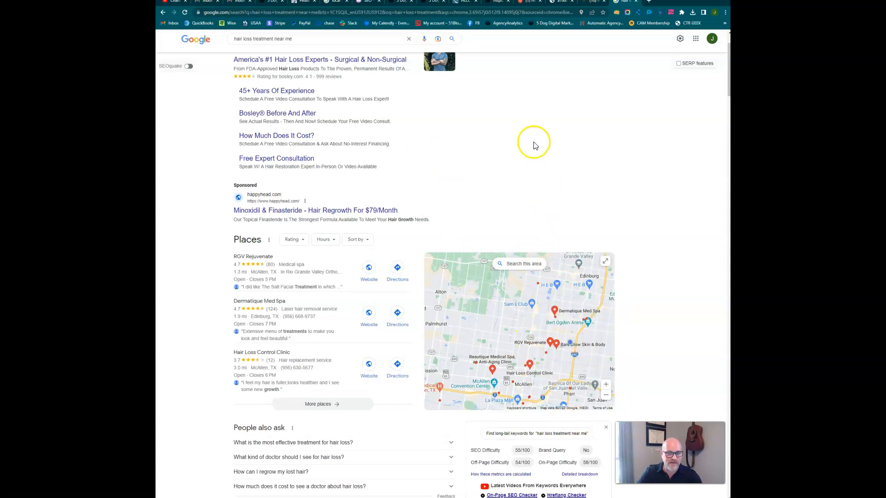
{"action": "mouse_move", "coordinate": [332, 317]}
- Read the meta descriptions of the CVS, American Academy of Dermatology and Mayo Clinic organic results, highlighting their text
{"action": "scroll", "coordinate": [332, 314], "scroll_direction": "down", "scroll_amount": 5}
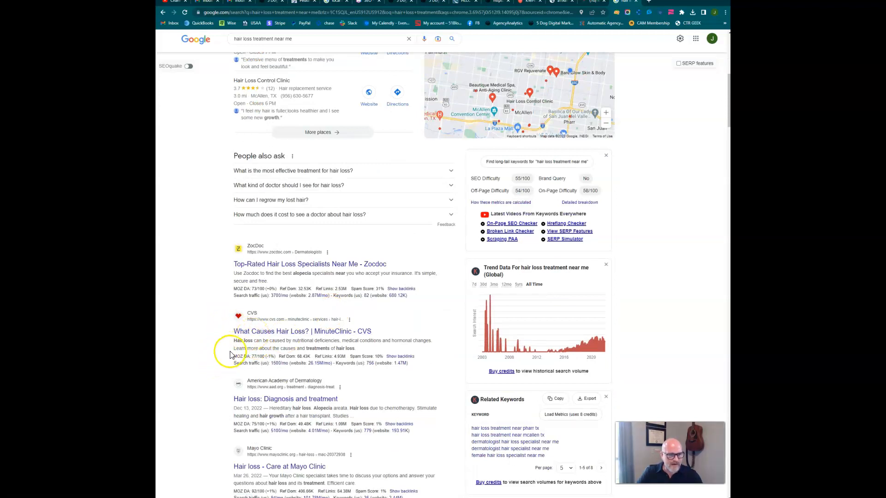
{"action": "left_click_drag", "start_coordinate": [223, 349], "coordinate": [375, 355]}
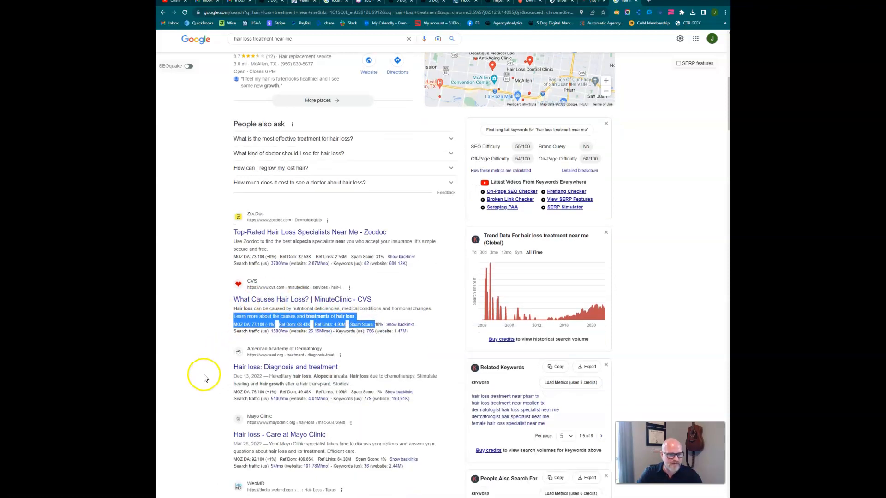
{"action": "scroll", "coordinate": [203, 376], "scroll_direction": "down", "scroll_amount": 2}
{"action": "left_click_drag", "start_coordinate": [233, 348], "coordinate": [346, 356]}
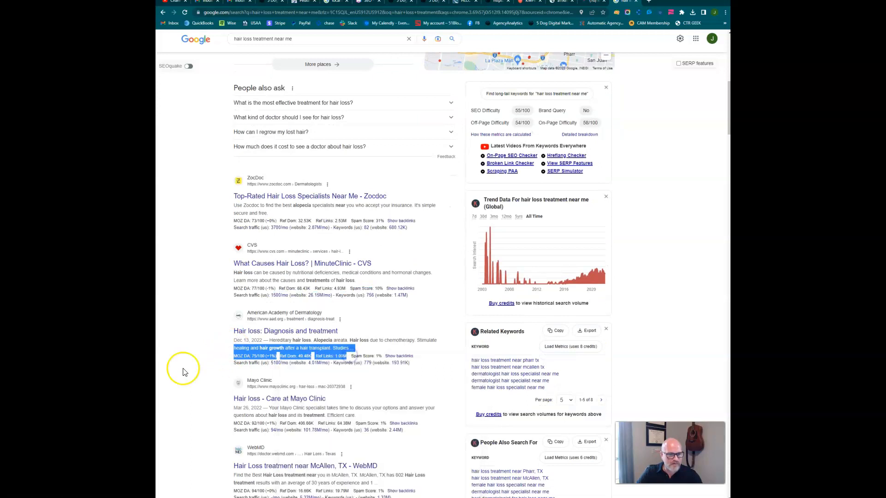
{"action": "left_click", "coordinate": [182, 367]}
{"action": "left_click_drag", "start_coordinate": [225, 416], "coordinate": [360, 416]}
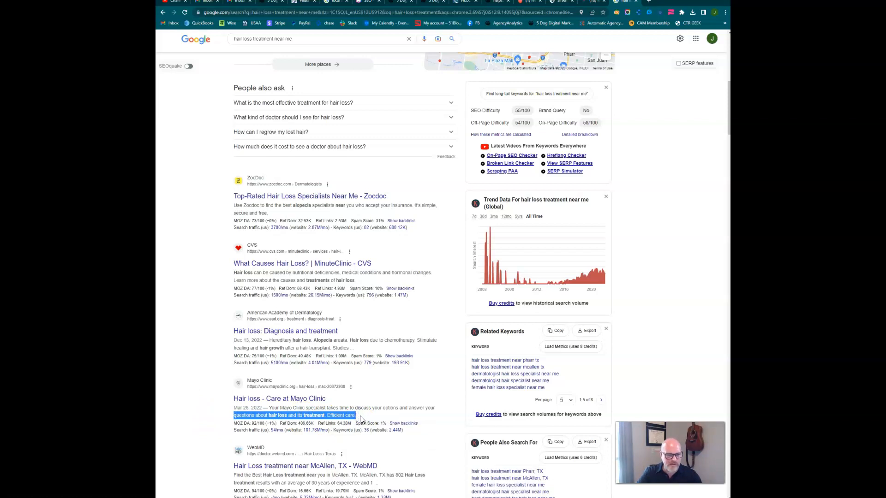
{"action": "scroll", "coordinate": [360, 418], "scroll_direction": "down", "scroll_amount": 2}
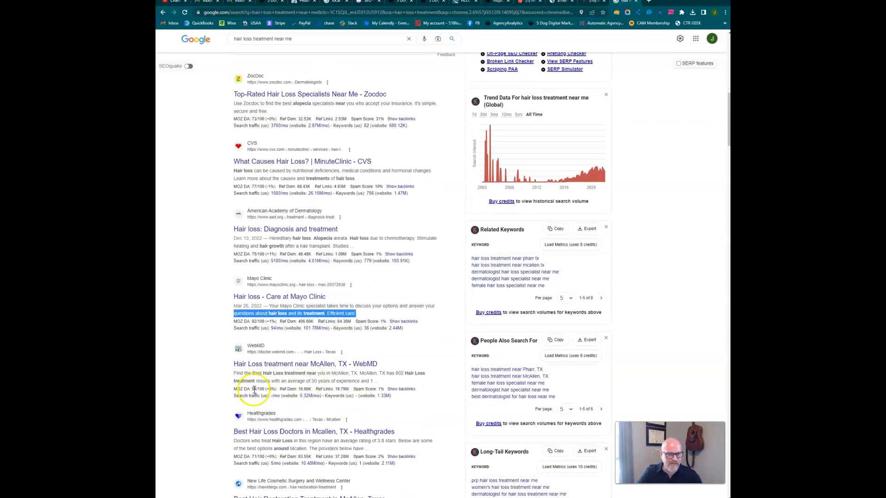
- Compare the WebMD result's description with the phrase "hair loss treatment near me" and check the KWFinder keyword list again
{"action": "left_click_drag", "start_coordinate": [232, 373], "coordinate": [374, 382]}
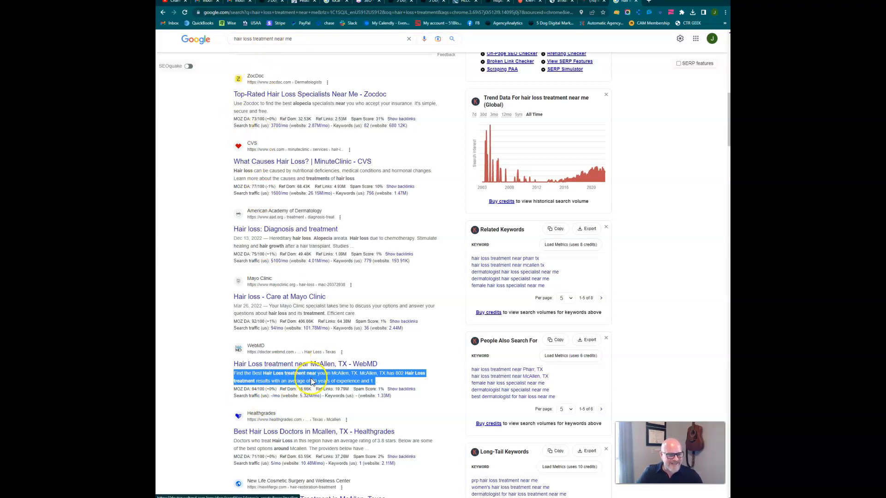
{"action": "left_click", "coordinate": [280, 381]}
{"action": "left_click_drag", "start_coordinate": [317, 373], "coordinate": [263, 374]}
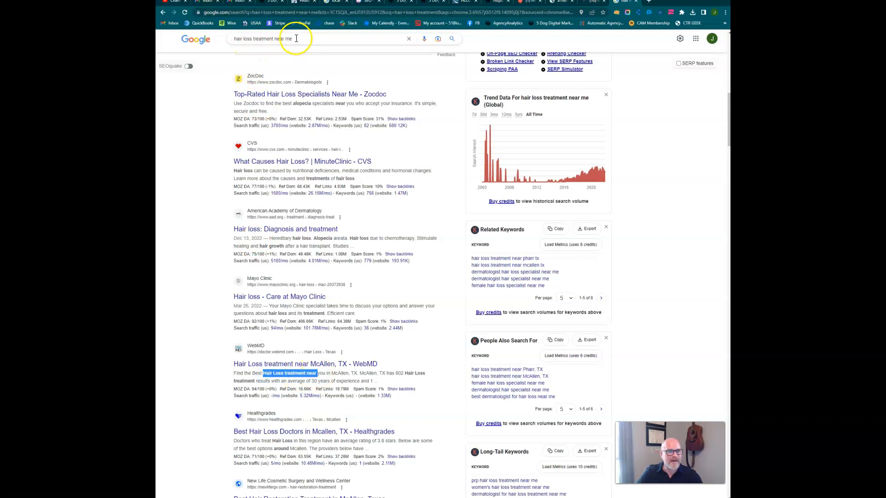
{"action": "left_click_drag", "start_coordinate": [297, 38], "coordinate": [239, 38]}
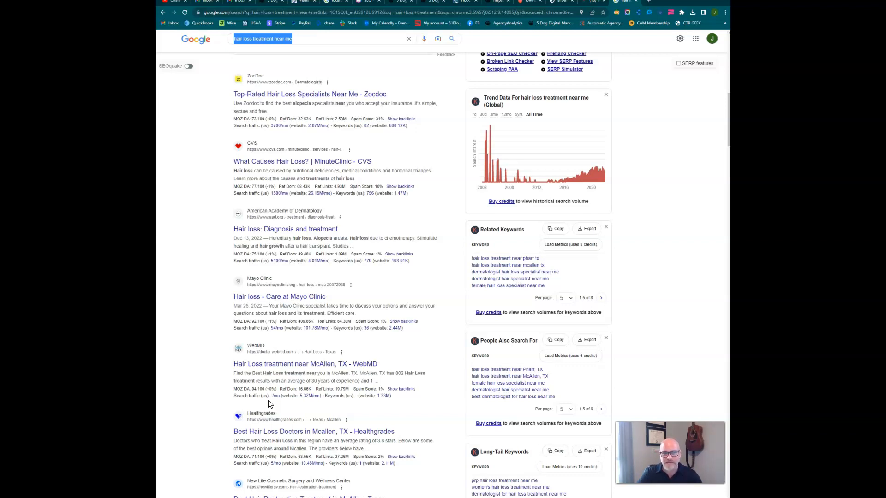
{"action": "left_click", "coordinate": [282, 405]}
{"action": "left_click", "coordinate": [529, 3]}
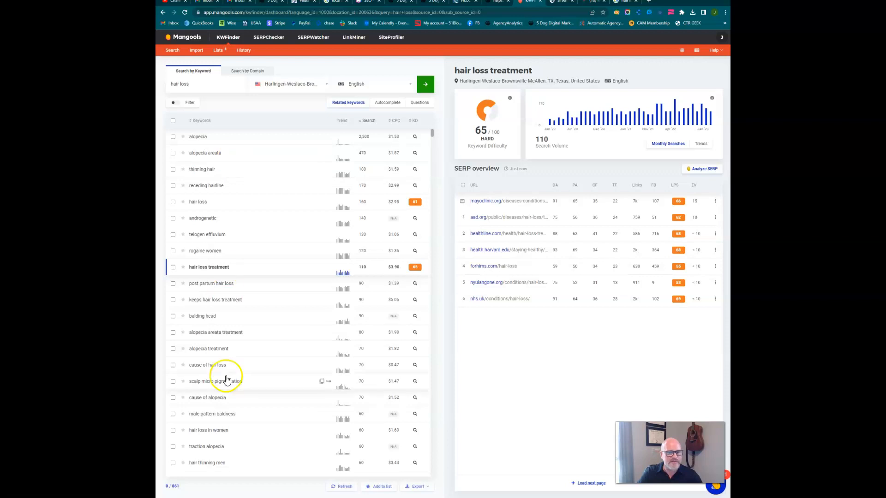
- Return to the AgencyAnalytics site audit, close the Missing Meta Description details and open the Duplicate Meta Tags warning
{"action": "left_click", "coordinate": [497, 4]}
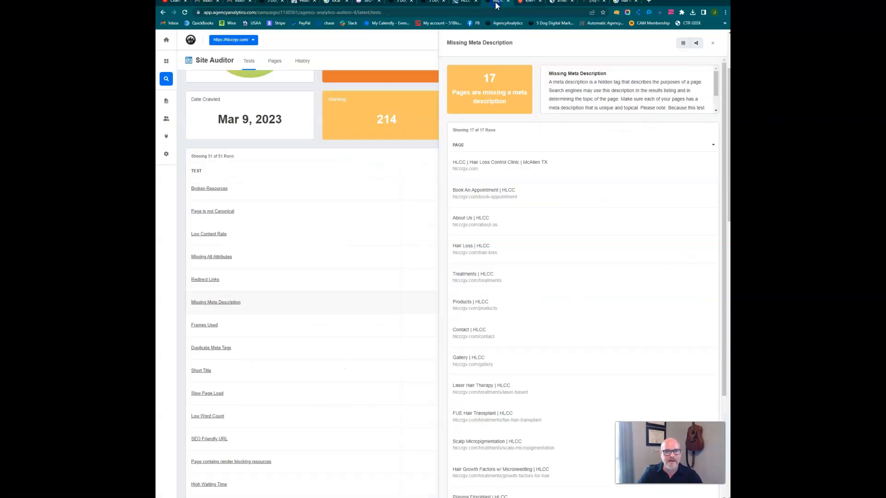
{"action": "left_click", "coordinate": [714, 44]}
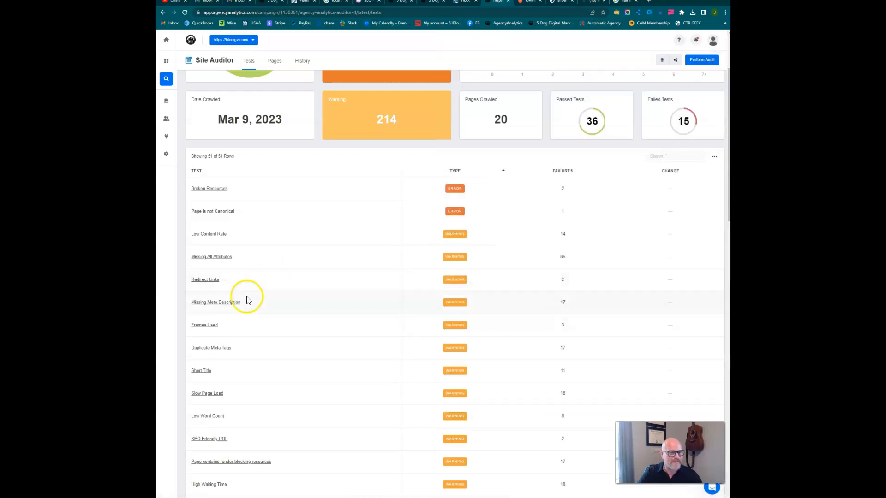
{"action": "scroll", "coordinate": [247, 308], "scroll_direction": "down", "scroll_amount": 2}
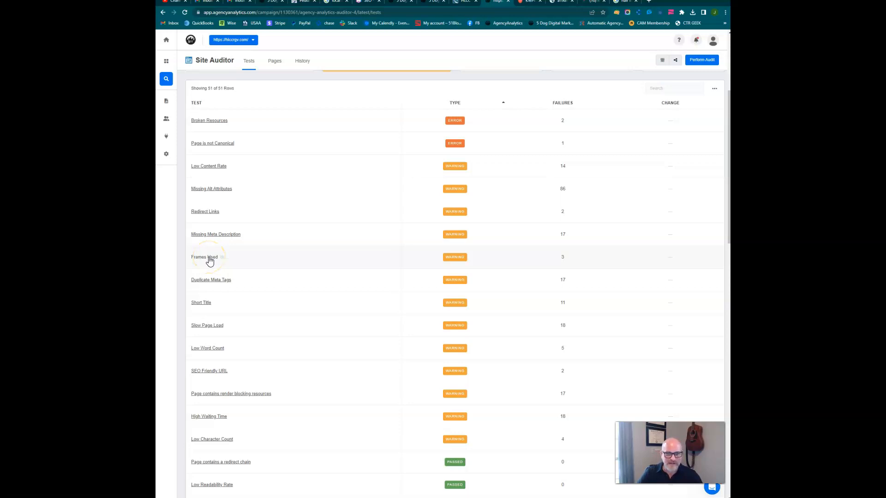
{"action": "scroll", "coordinate": [209, 262], "scroll_direction": "down", "scroll_amount": 1}
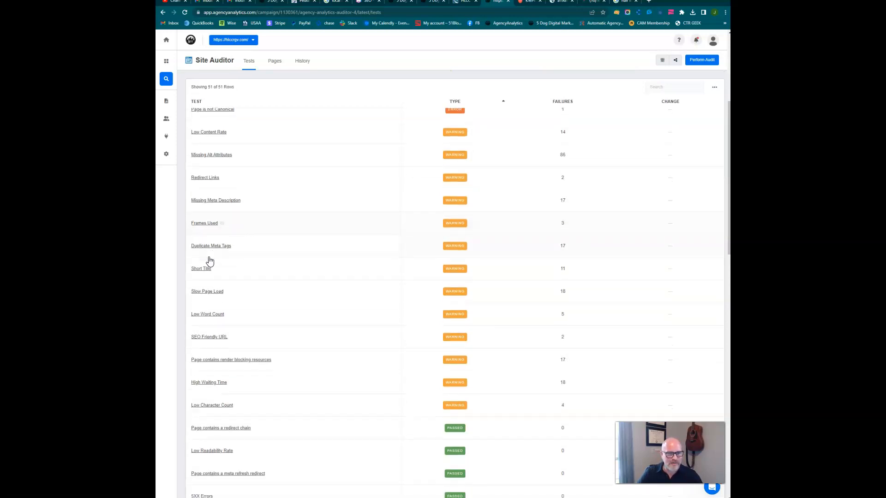
{"action": "left_click", "coordinate": [210, 248]}
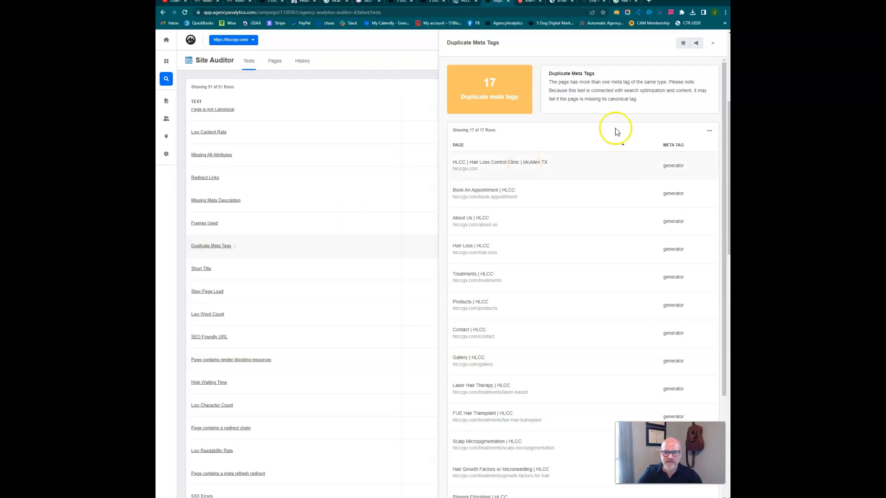
- Look through the full list of pages flagged for duplicate meta tags and close the details
{"action": "scroll", "coordinate": [599, 225], "scroll_direction": "down", "scroll_amount": 3}
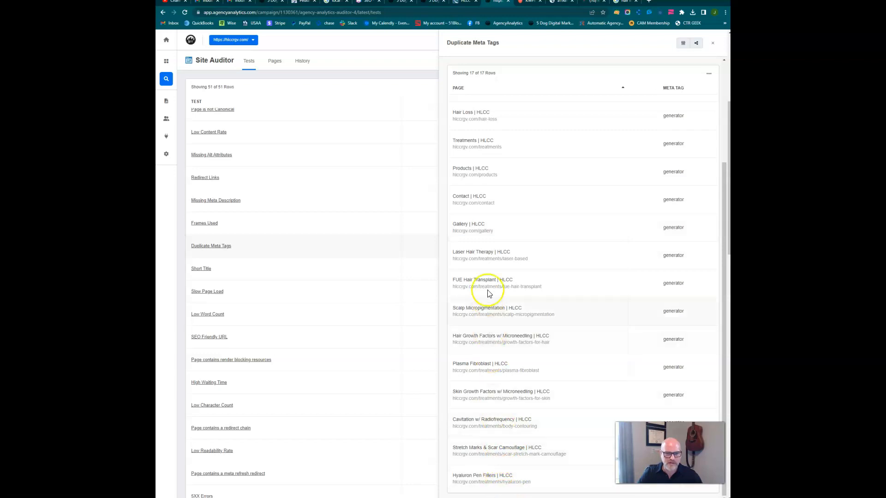
{"action": "scroll", "coordinate": [475, 123], "scroll_direction": "up", "scroll_amount": 3}
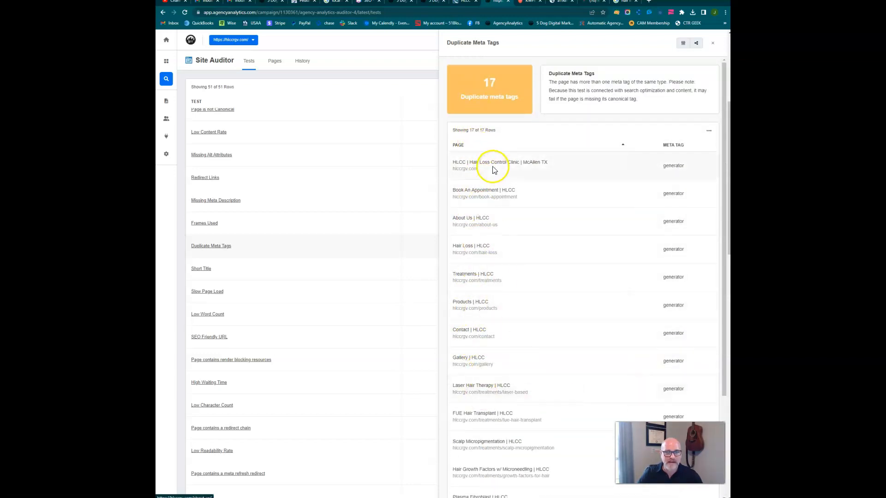
{"action": "left_click", "coordinate": [714, 43]}
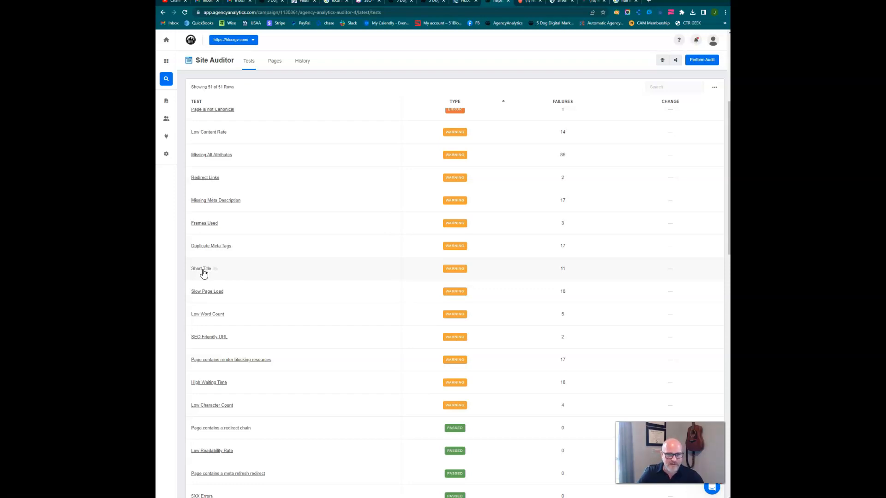
- Open the Slow Page Load warning, review the load times of all flagged pages and close the details
{"action": "left_click", "coordinate": [220, 294]}
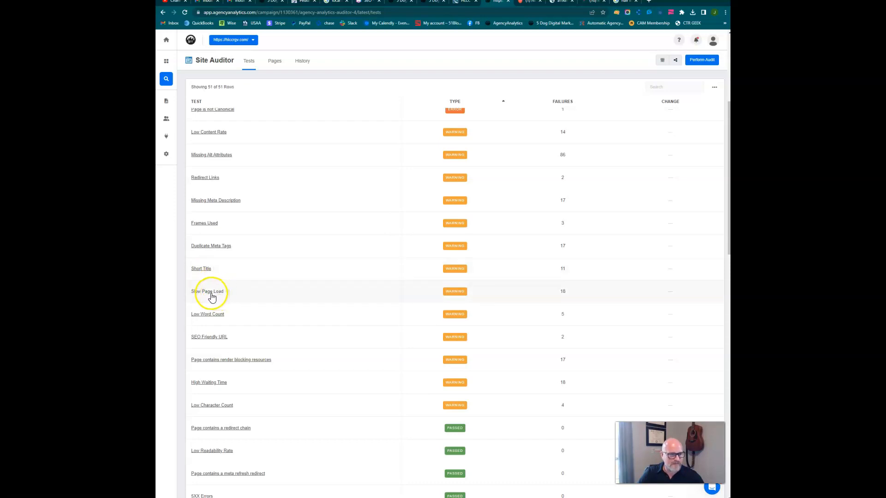
{"action": "left_click", "coordinate": [211, 296]}
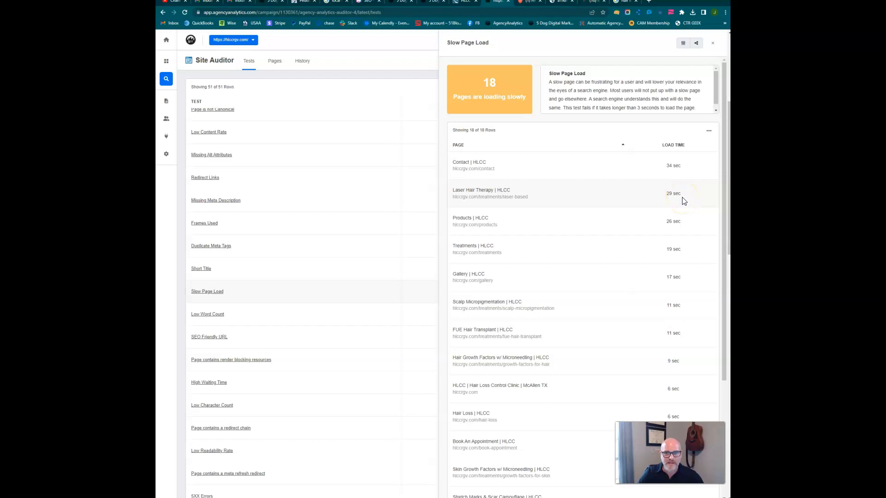
{"action": "scroll", "coordinate": [668, 289], "scroll_direction": "down", "scroll_amount": 1}
{"action": "scroll", "coordinate": [668, 304], "scroll_direction": "down", "scroll_amount": 1}
{"action": "scroll", "coordinate": [666, 384], "scroll_direction": "down", "scroll_amount": 2}
{"action": "scroll", "coordinate": [667, 385], "scroll_direction": "down", "scroll_amount": 1}
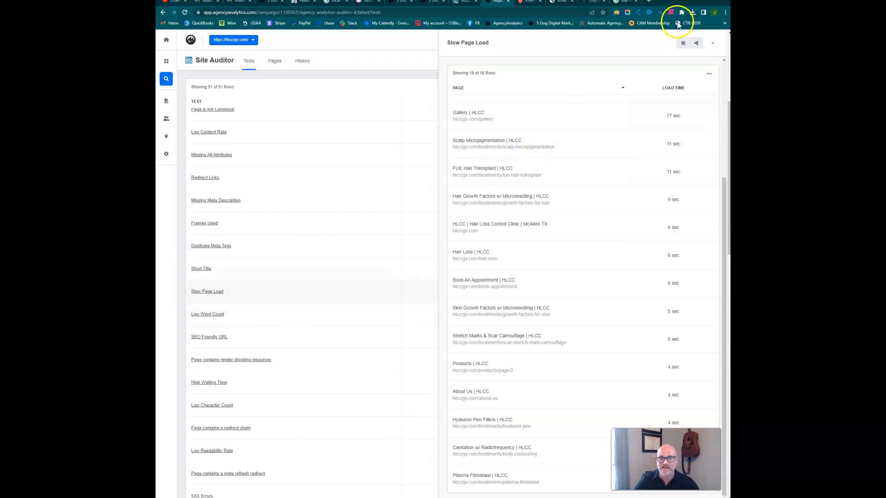
{"action": "left_click", "coordinate": [713, 43]}
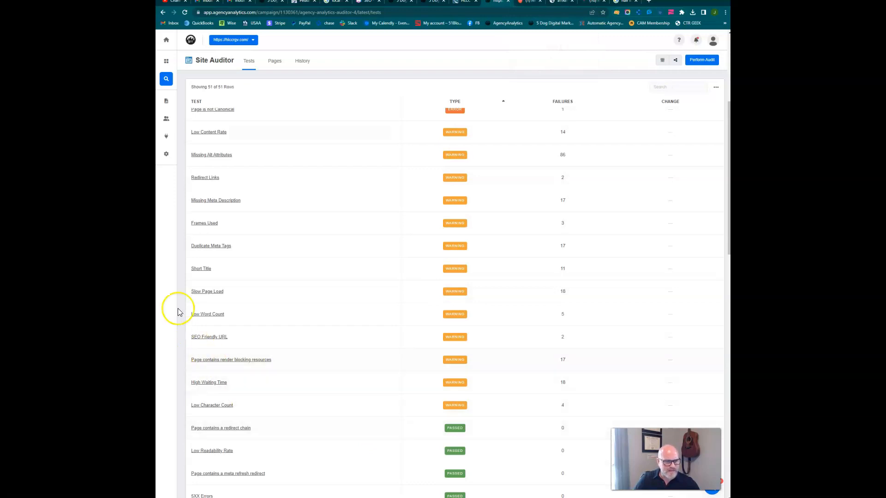
- Open the render blocking resources warning, highlight the note about missing canonical tags, check the affected pages and close the details
{"action": "left_click", "coordinate": [213, 361]}
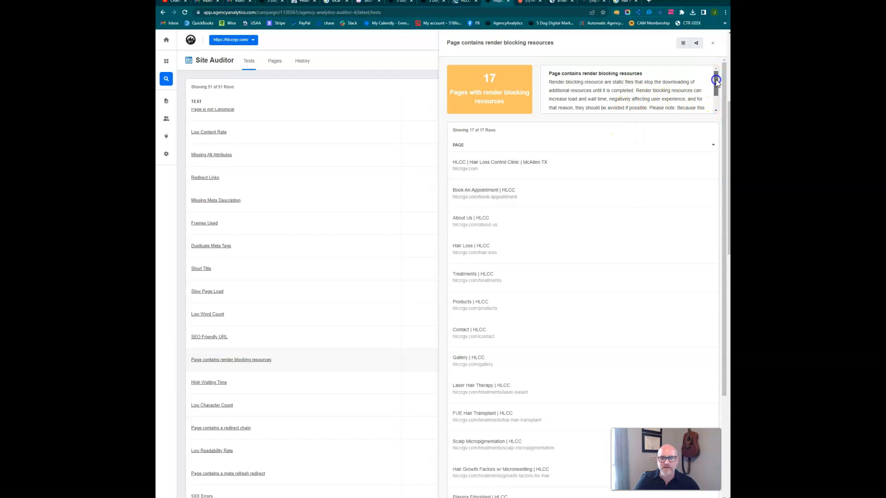
{"action": "left_click_drag", "start_coordinate": [716, 80], "coordinate": [714, 92]}
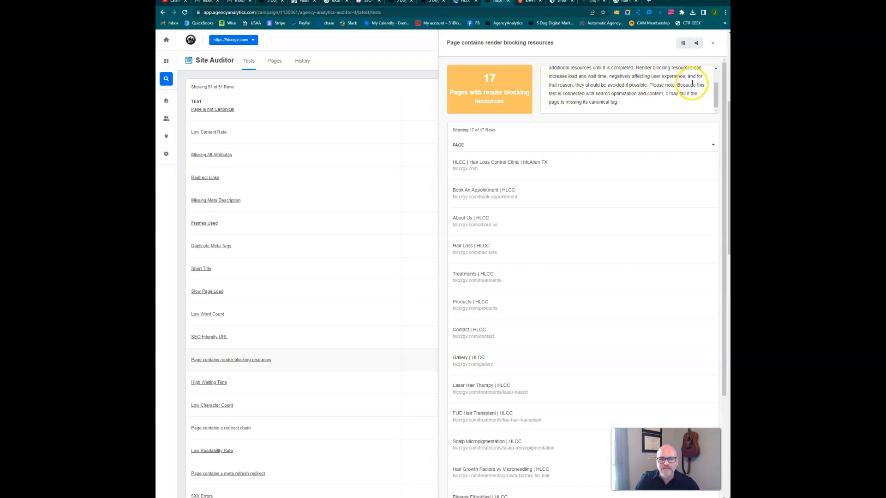
{"action": "left_click", "coordinate": [677, 86]}
{"action": "left_click_drag", "start_coordinate": [678, 86], "coordinate": [682, 101]}
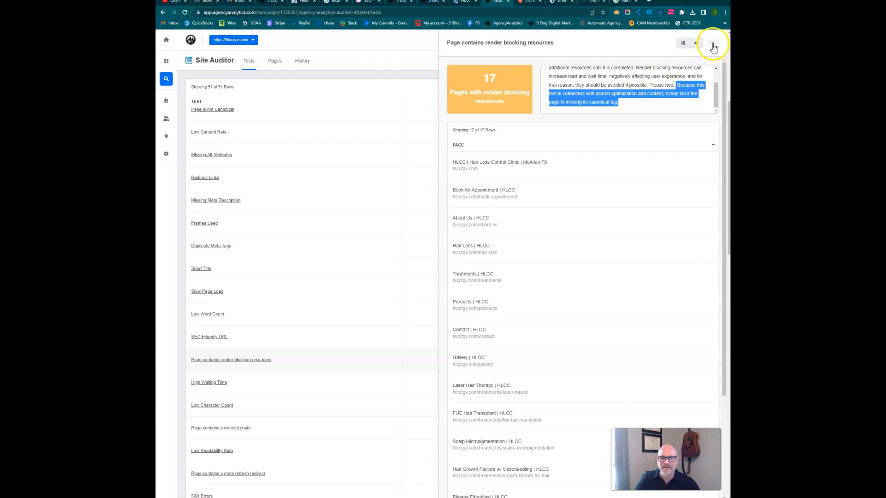
{"action": "scroll", "coordinate": [479, 463], "scroll_direction": "down", "scroll_amount": 3}
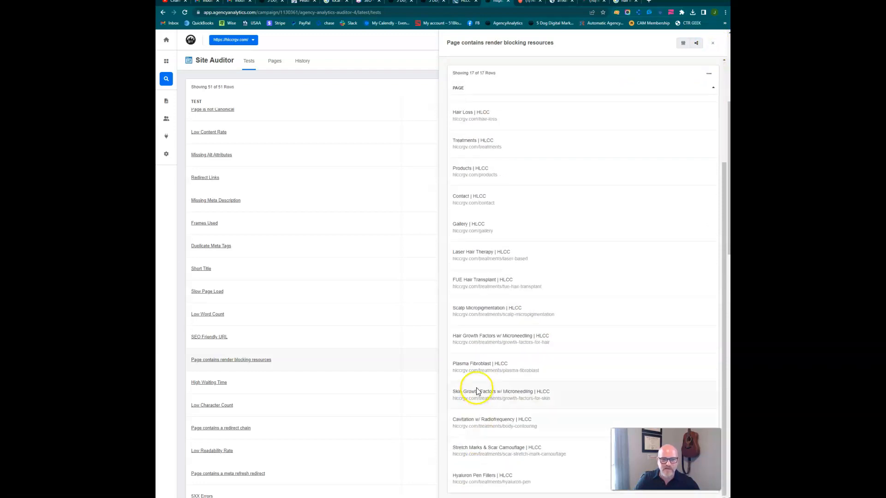
{"action": "scroll", "coordinate": [477, 391], "scroll_direction": "up", "scroll_amount": 3}
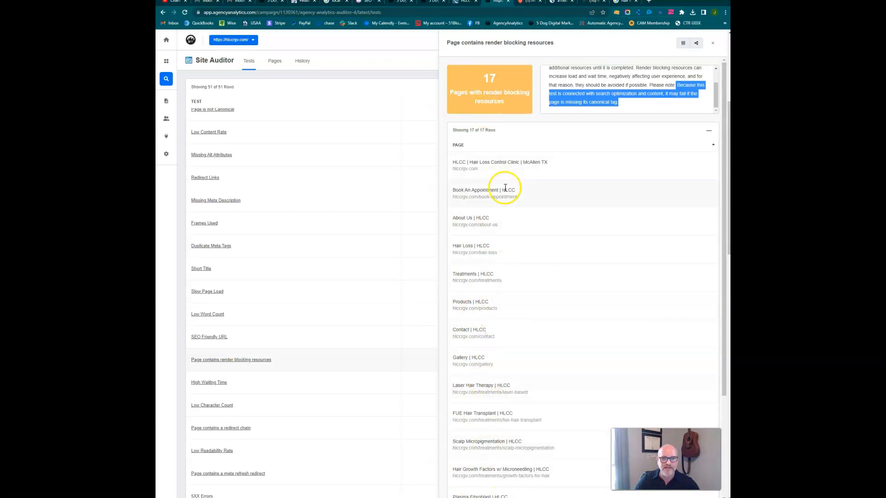
{"action": "scroll", "coordinate": [529, 311], "scroll_direction": "down", "scroll_amount": 3}
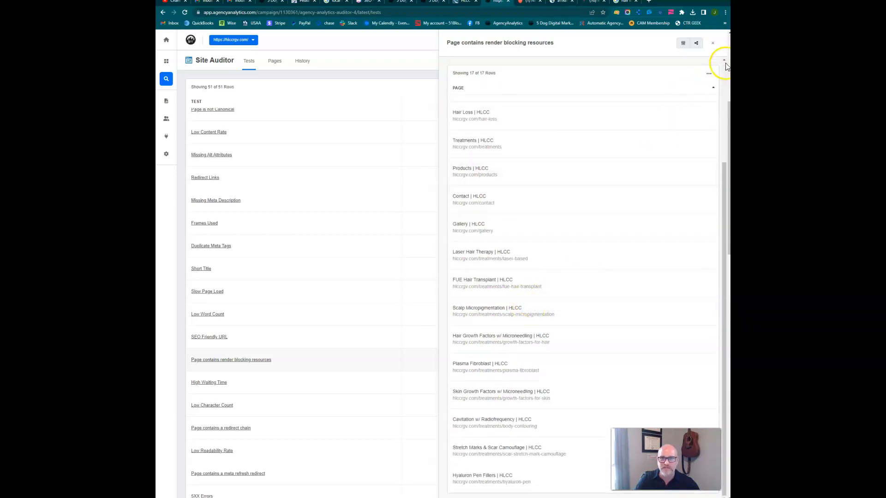
{"action": "left_click", "coordinate": [713, 43]}
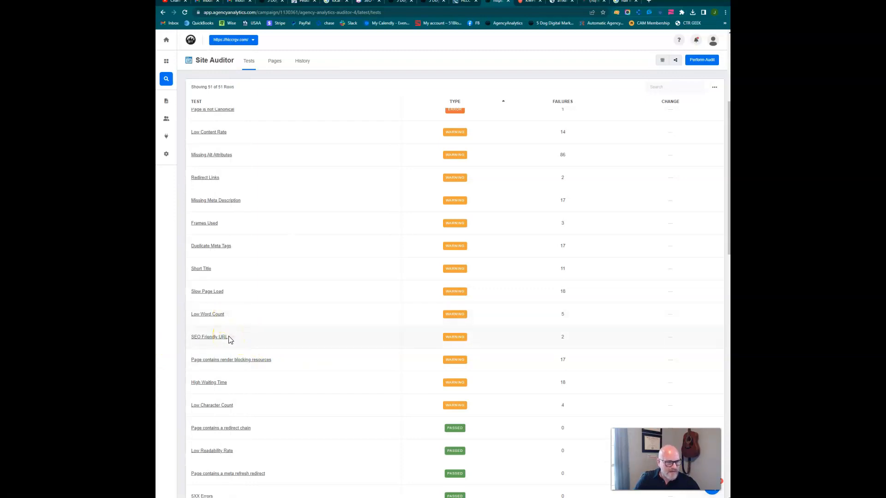
- Examine the remaining warnings from Low Word Count to Low Character Count and return to the audit's summary figures
{"action": "left_click", "coordinate": [217, 318]}
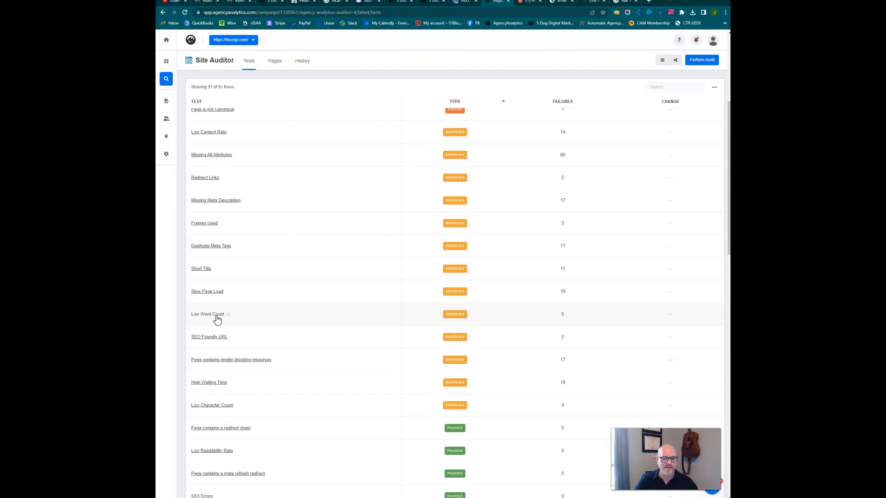
{"action": "left_click", "coordinate": [224, 342]}
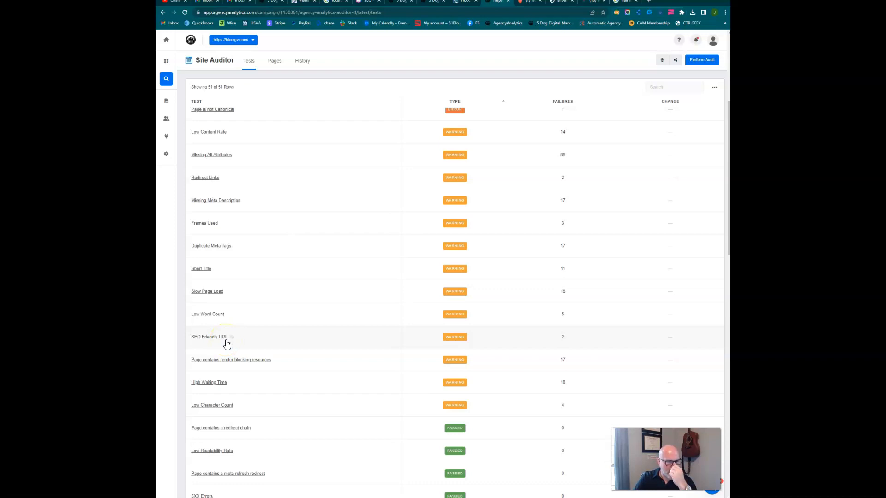
{"action": "left_click", "coordinate": [226, 358]}
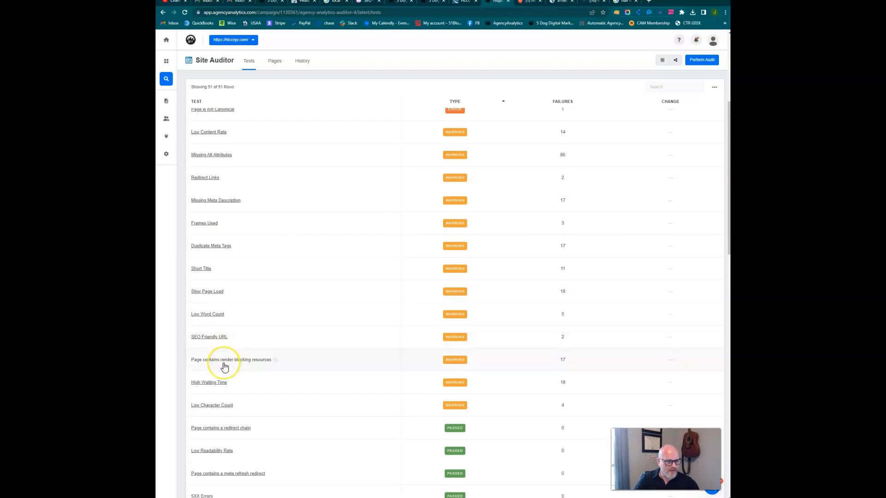
{"action": "left_click", "coordinate": [205, 365]}
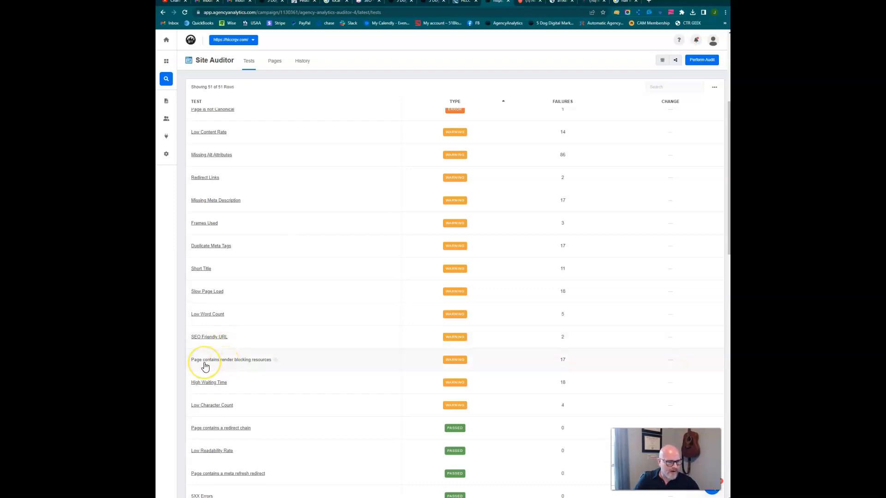
{"action": "left_click", "coordinate": [203, 389]}
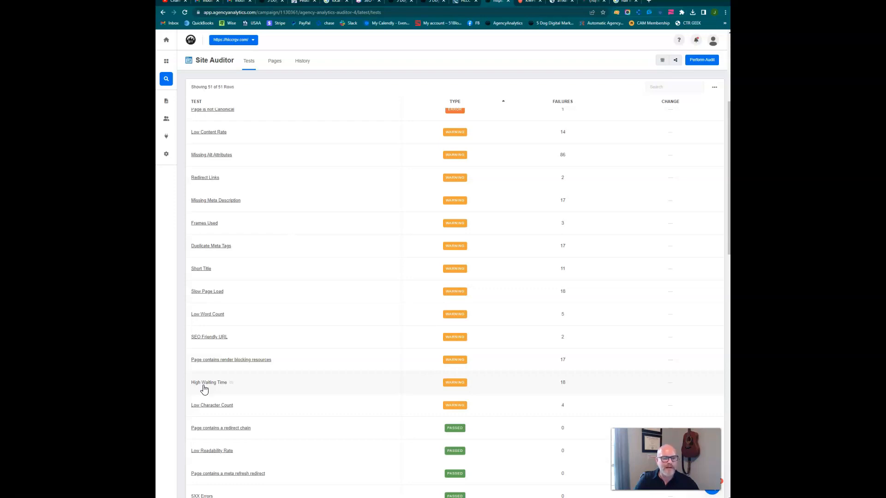
{"action": "left_click", "coordinate": [207, 407]}
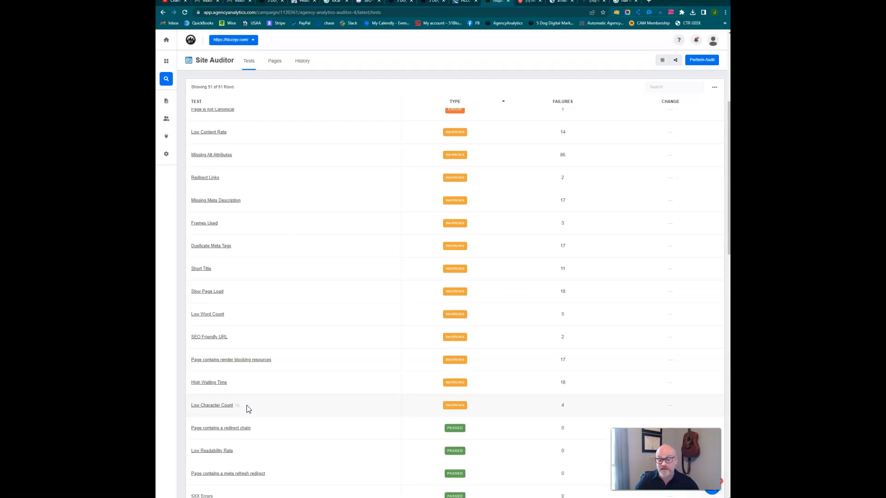
{"action": "scroll", "coordinate": [245, 408], "scroll_direction": "up", "scroll_amount": 4}
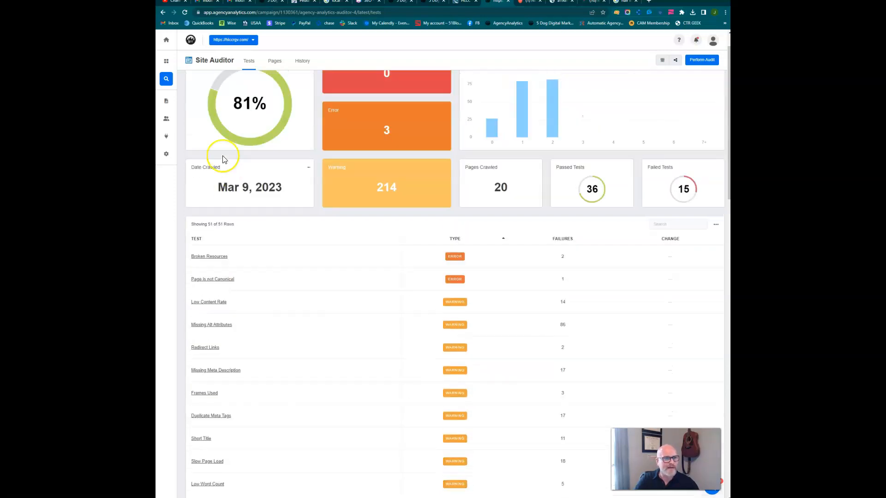
- Go to the campaign's overview dashboard and open the Majestic backlink summary from its Backlinks section
{"action": "mouse_move", "coordinate": [174, 218]}
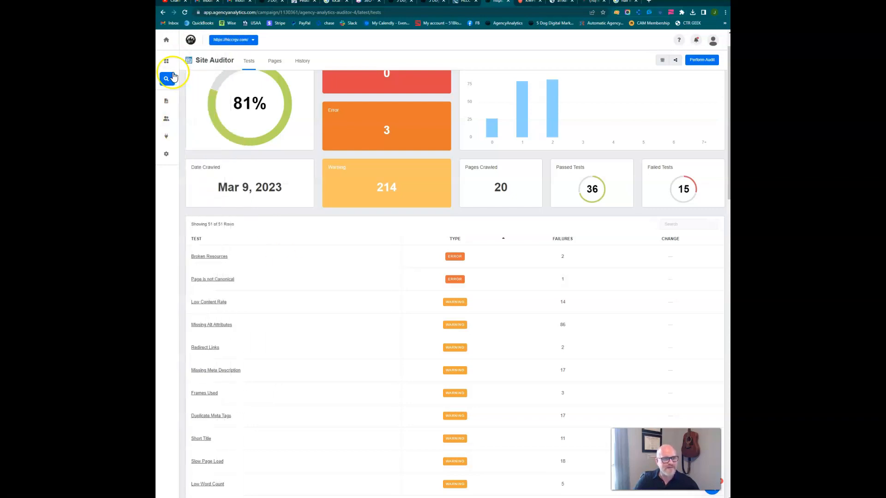
{"action": "left_click", "coordinate": [182, 62]}
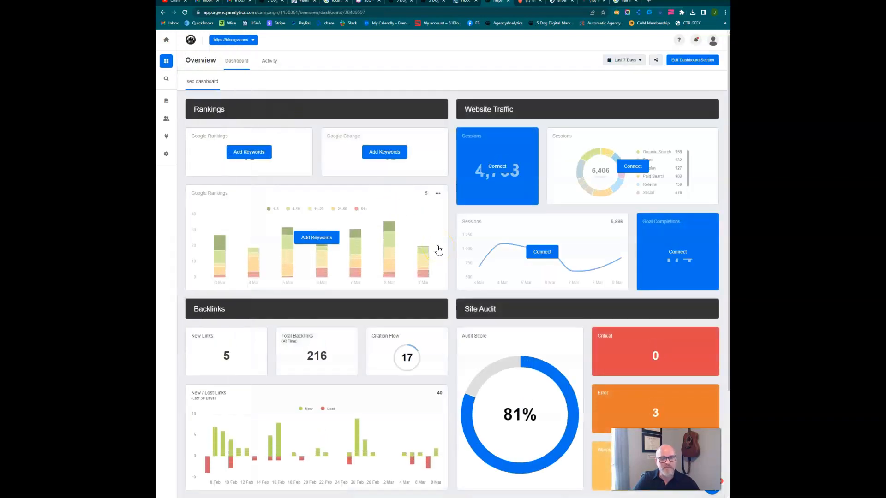
{"action": "left_click", "coordinate": [452, 246]}
{"action": "scroll", "coordinate": [452, 250], "scroll_direction": "down", "scroll_amount": 3}
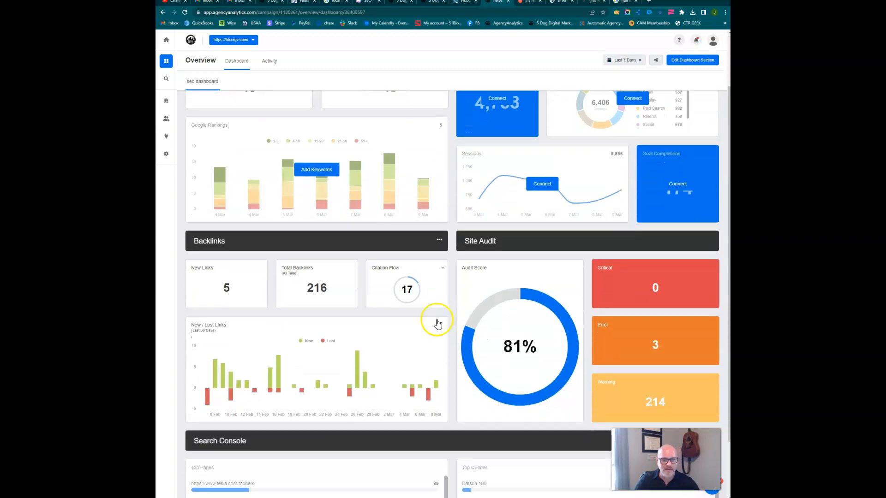
{"action": "left_click", "coordinate": [340, 311]}
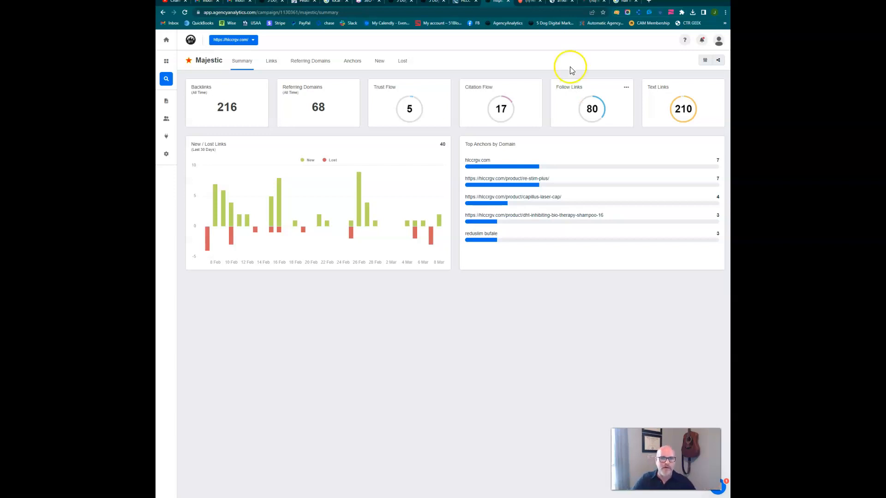
- Show the full list of Majestic backlinks and sort it by Trust Flow from highest to lowest
{"action": "left_click", "coordinate": [273, 67]}
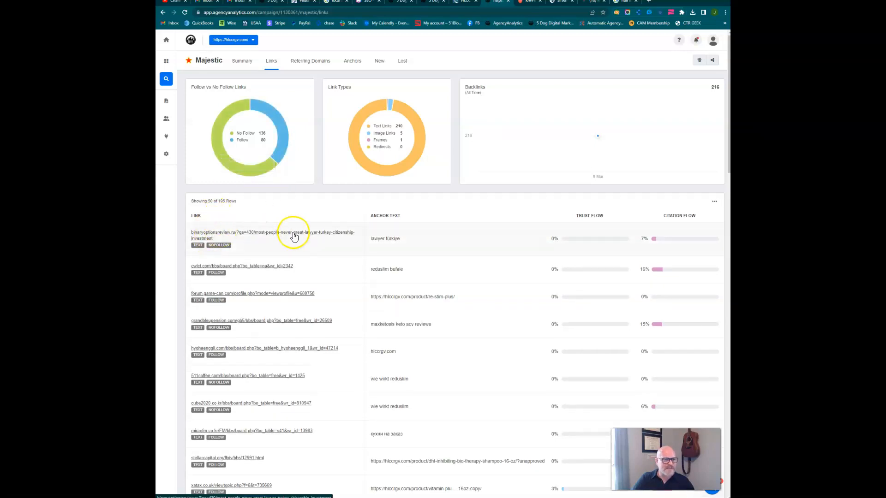
{"action": "left_click", "coordinate": [595, 216]}
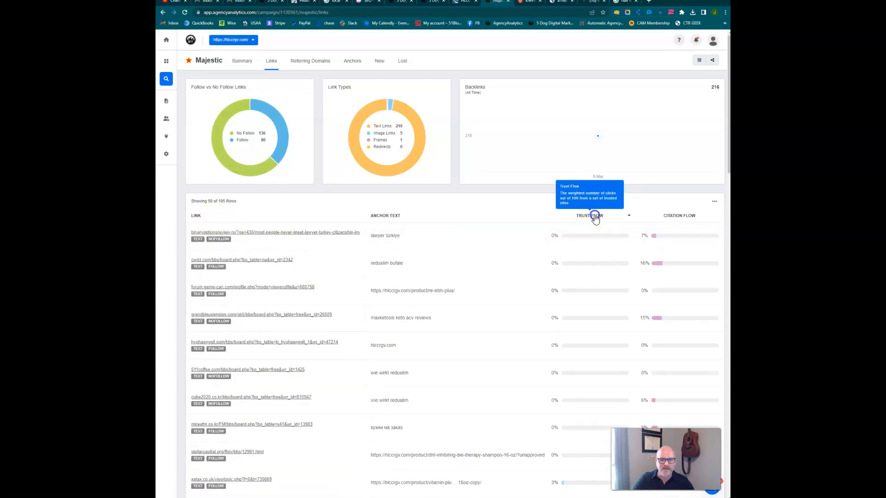
{"action": "left_click", "coordinate": [595, 217]}
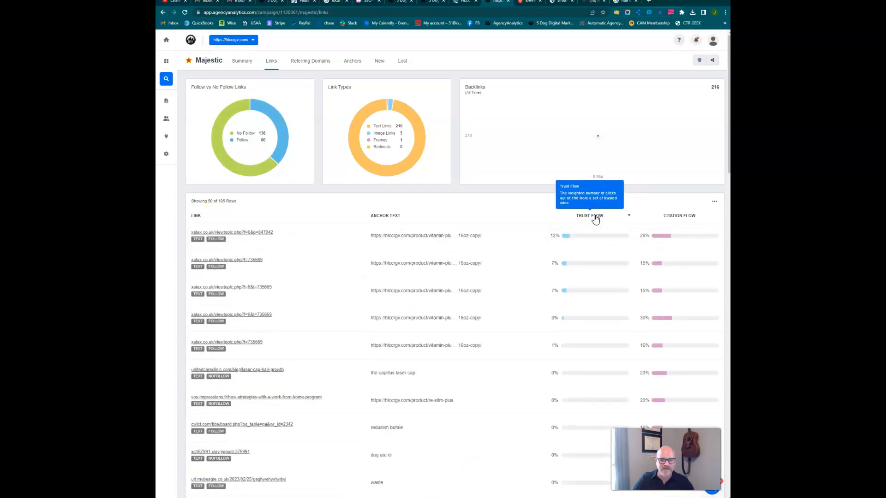
{"action": "left_click", "coordinate": [558, 241]}
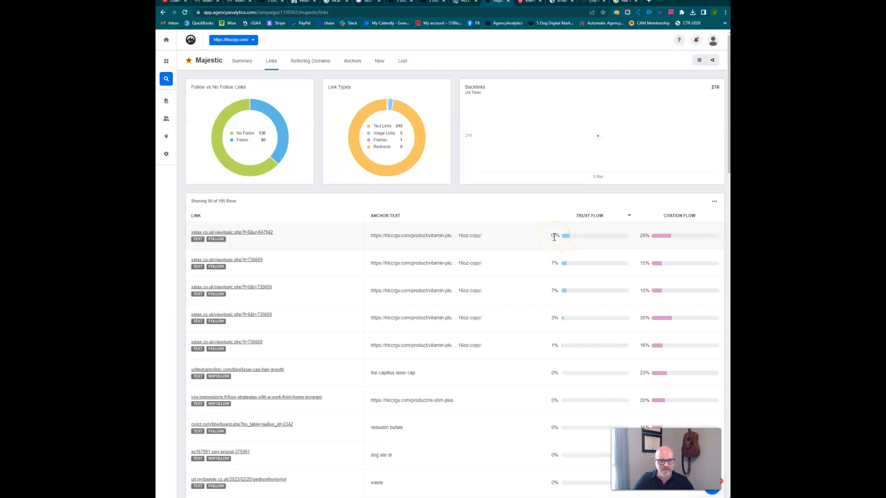
{"action": "left_click", "coordinate": [561, 238]}
{"action": "left_click", "coordinate": [560, 244]}
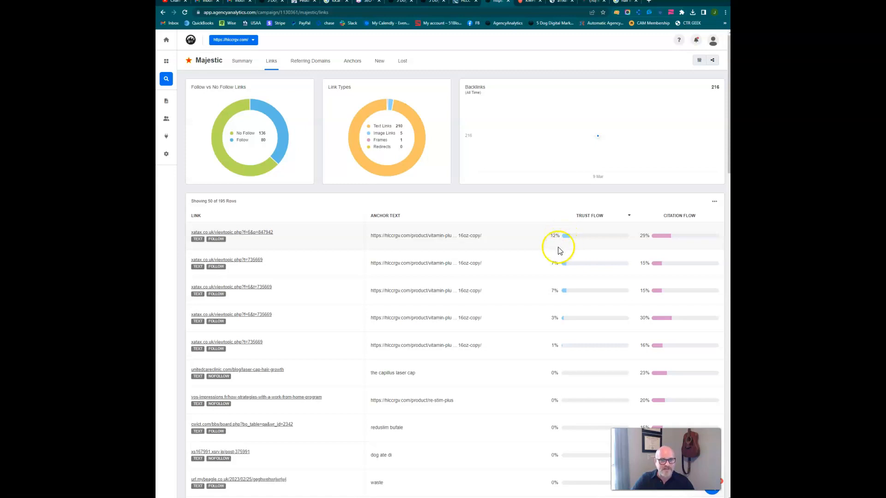
- Check the meaning of Anchor Text and open the xatax.co.uk backlink with the highest Trust Flow to inspect its source page
{"action": "left_click", "coordinate": [260, 235]}
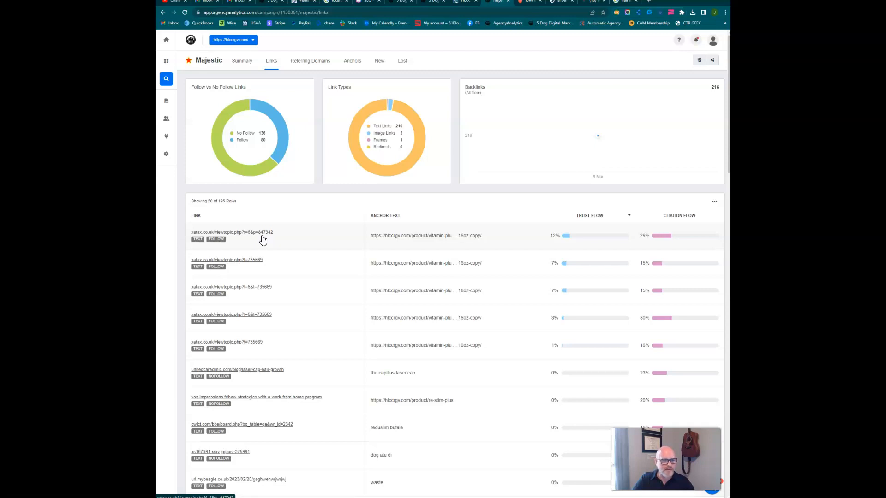
{"action": "left_click", "coordinate": [262, 238]}
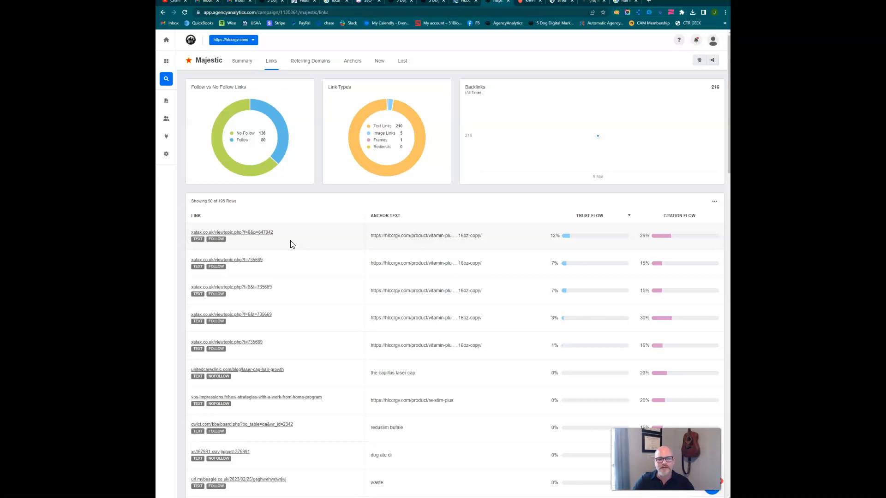
{"action": "left_click", "coordinate": [235, 232]}
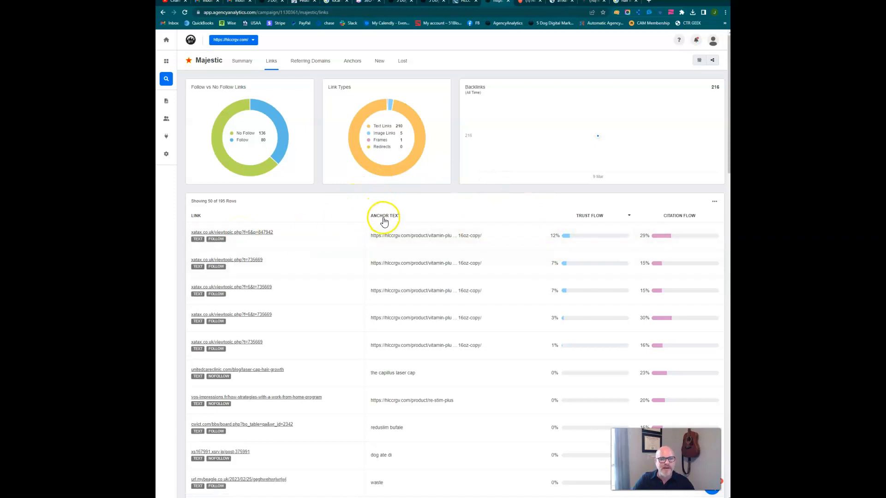
{"action": "mouse_move", "coordinate": [387, 222]}
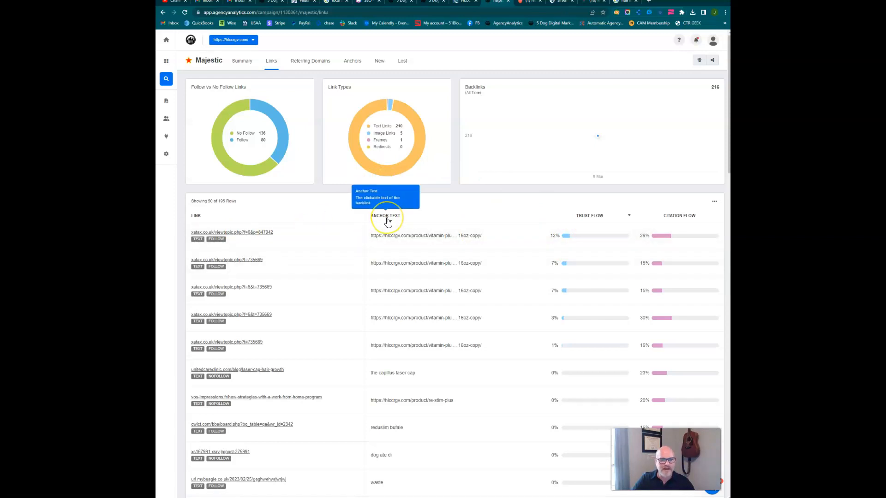
{"action": "left_click", "coordinate": [253, 232]}
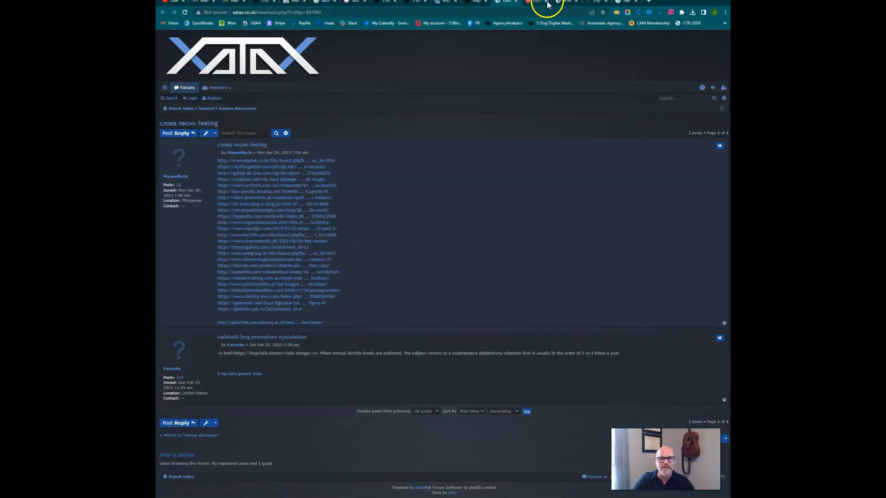
- Return to the Majestic backlink list and compare its anchor texts with the related hair loss keywords in KWFinder
{"action": "left_click", "coordinate": [476, 2]}
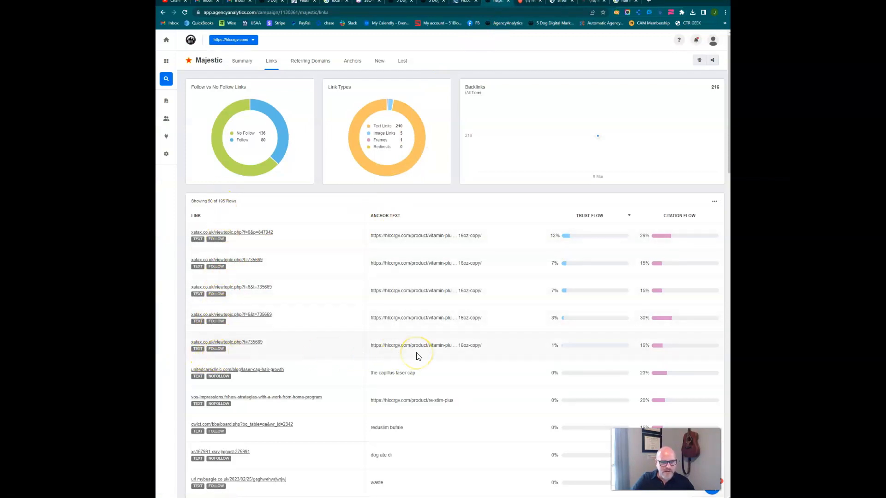
{"action": "scroll", "coordinate": [417, 356], "scroll_direction": "down", "scroll_amount": 1}
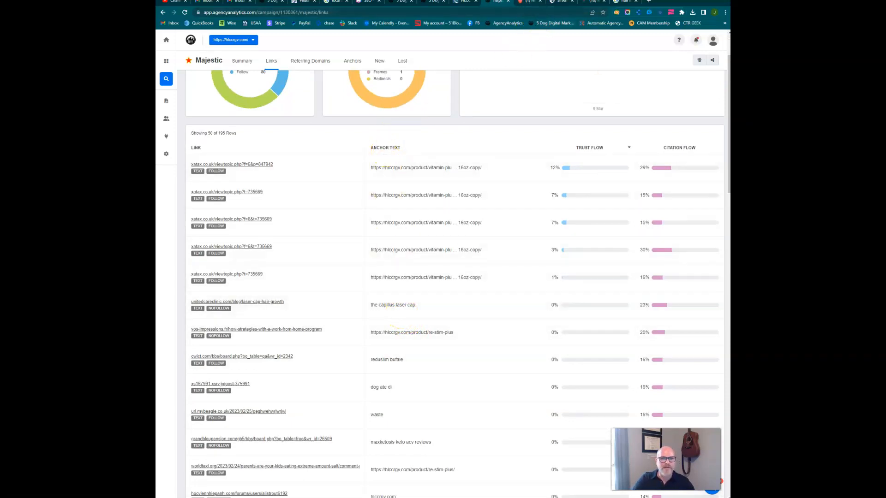
{"action": "key", "text": "ctrl+Tab"}
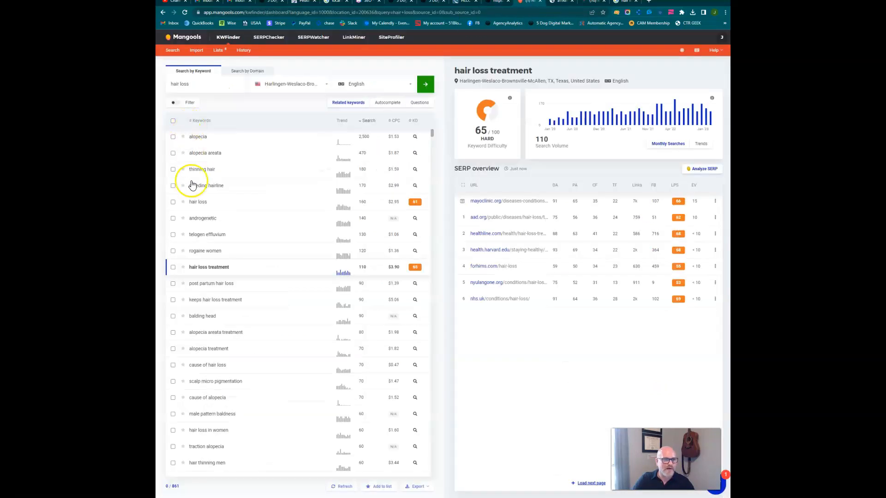
{"action": "left_click", "coordinate": [492, 7]}
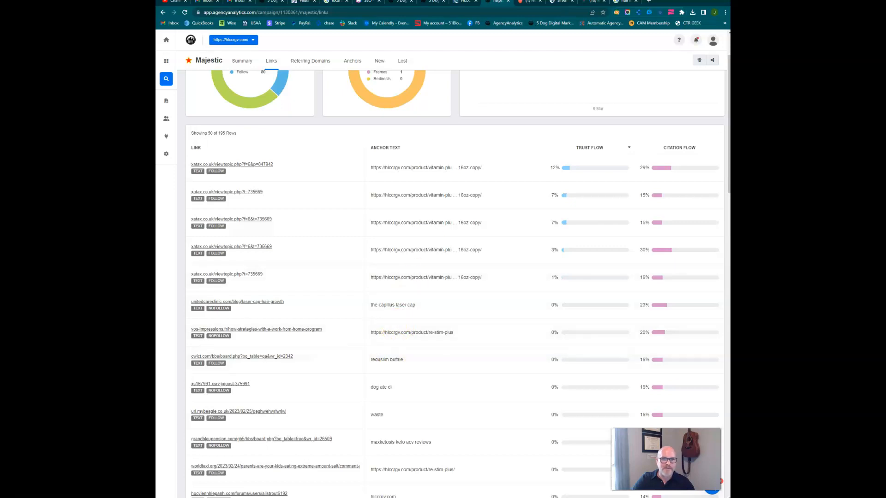
{"action": "left_click", "coordinate": [528, 2]}
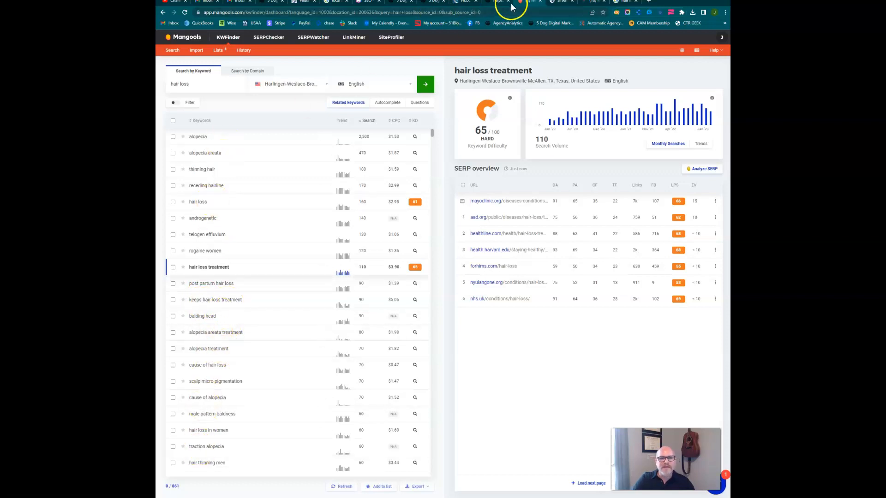
{"action": "left_click", "coordinate": [497, 6]}
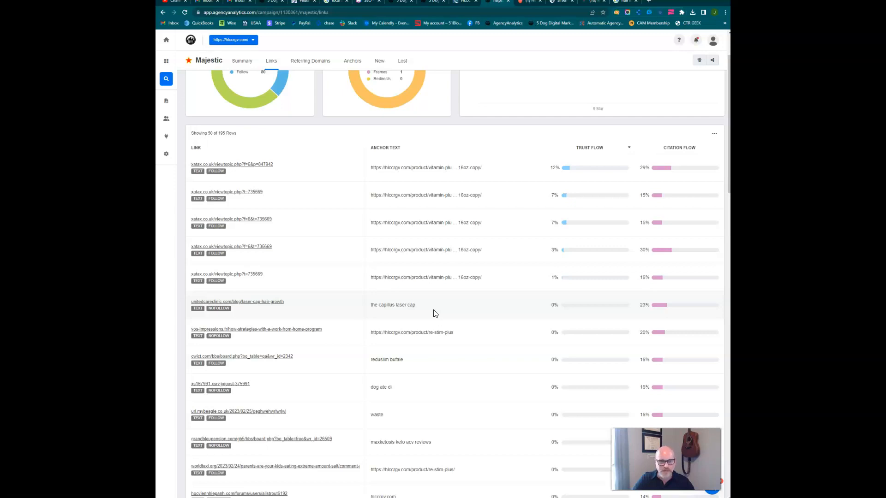
- Examine the sources and anchor texts of the backlinks below the xatax.co.uk entries, highlighting the anchor "wie wirkt reduslim"
{"action": "left_click", "coordinate": [284, 324]}
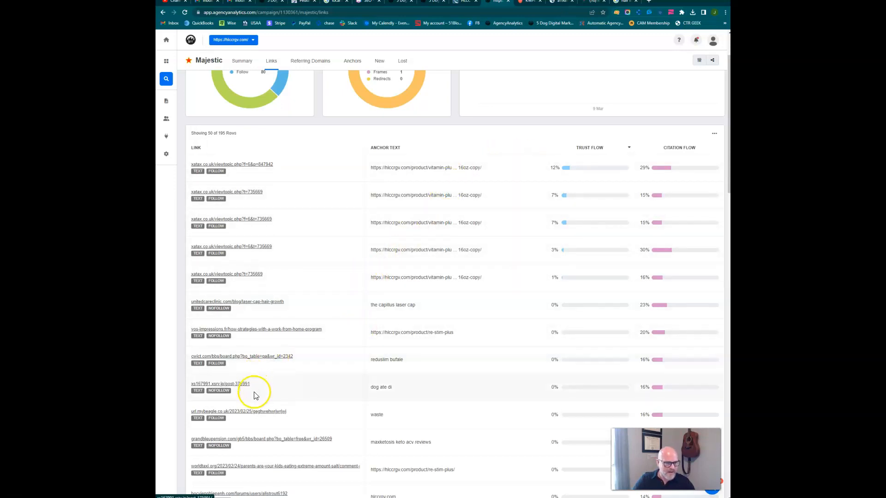
{"action": "scroll", "coordinate": [357, 418], "scroll_direction": "down", "scroll_amount": 1}
{"action": "scroll", "coordinate": [357, 418], "scroll_direction": "down", "scroll_amount": 1}
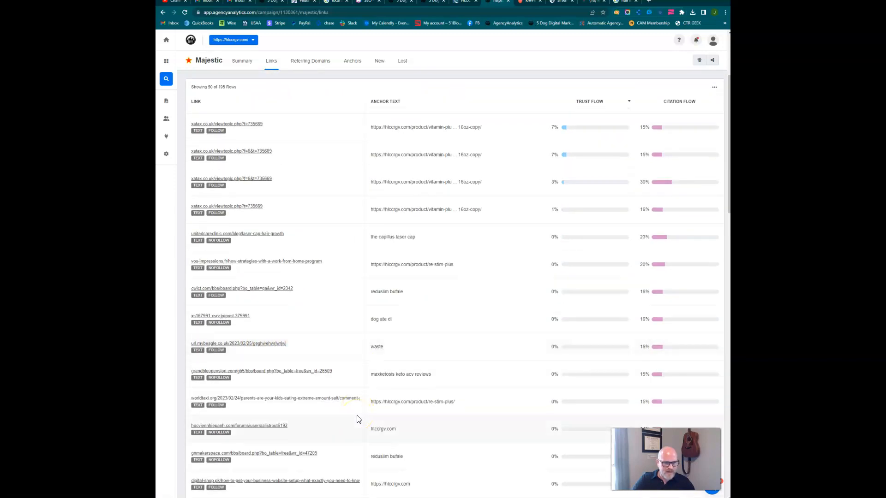
{"action": "scroll", "coordinate": [359, 418], "scroll_direction": "down", "scroll_amount": 3}
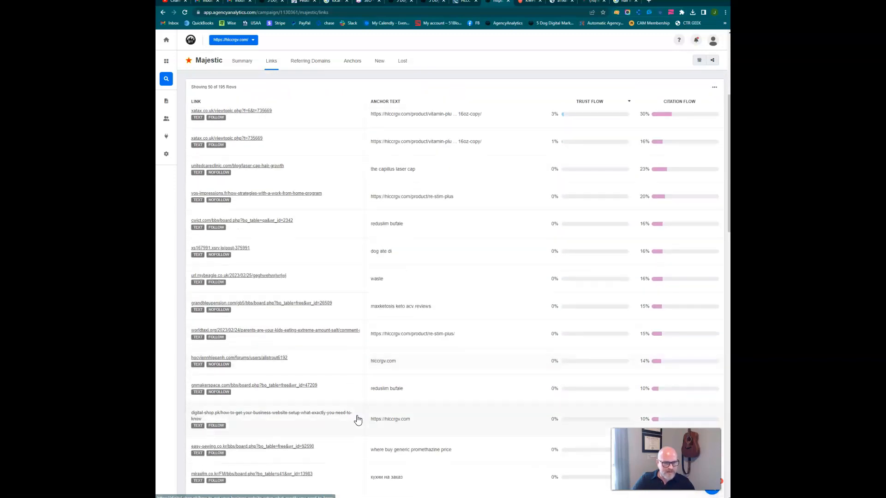
{"action": "scroll", "coordinate": [358, 419], "scroll_direction": "down", "scroll_amount": 2}
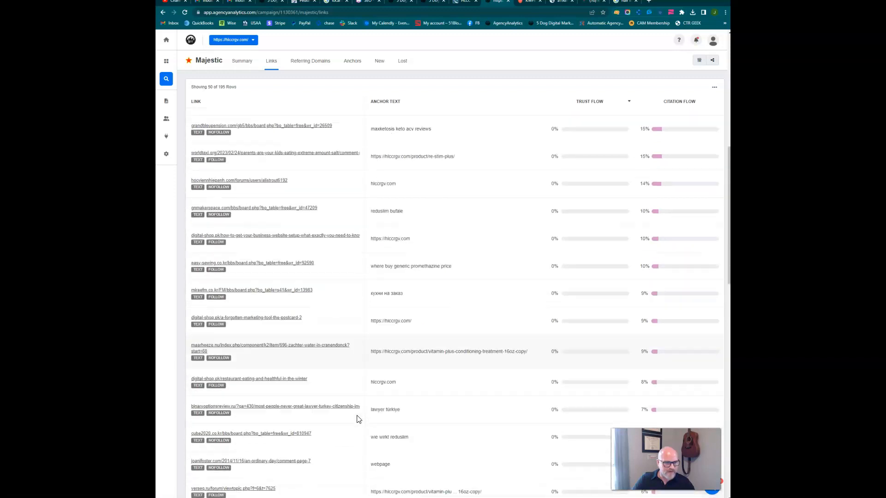
{"action": "scroll", "coordinate": [413, 393], "scroll_direction": "down", "scroll_amount": 3}
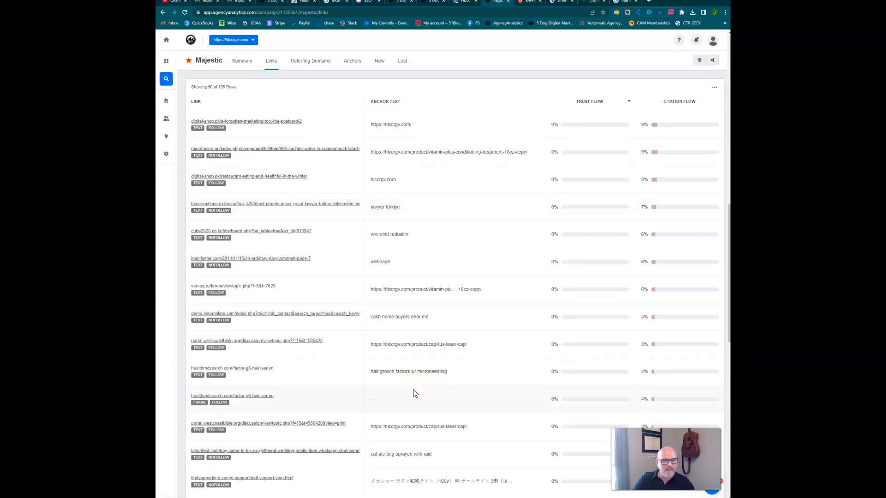
{"action": "mouse_move", "coordinate": [411, 235]}
{"action": "left_mouse_down"}
{"action": "mouse_move", "coordinate": [392, 235]}
{"action": "mouse_move", "coordinate": [425, 236]}
{"action": "left_mouse_up"}
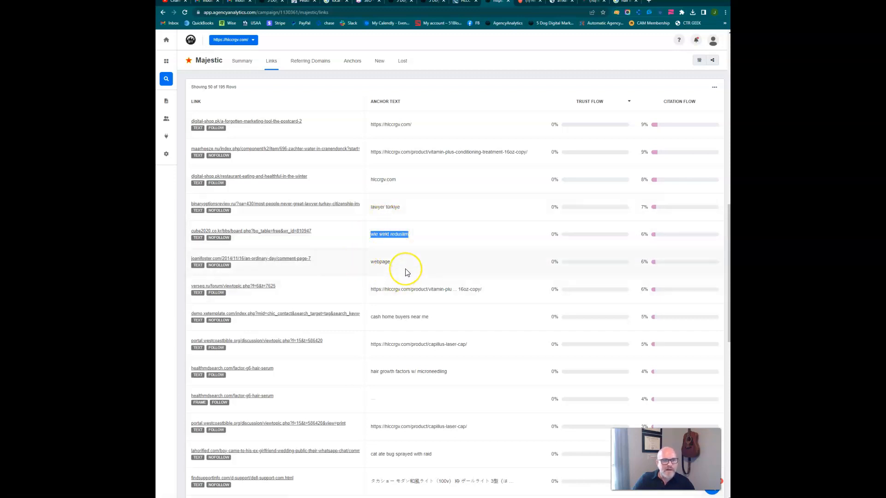
{"action": "scroll", "coordinate": [405, 268], "scroll_direction": "down", "scroll_amount": 1}
{"action": "scroll", "coordinate": [405, 272], "scroll_direction": "down", "scroll_amount": 1}
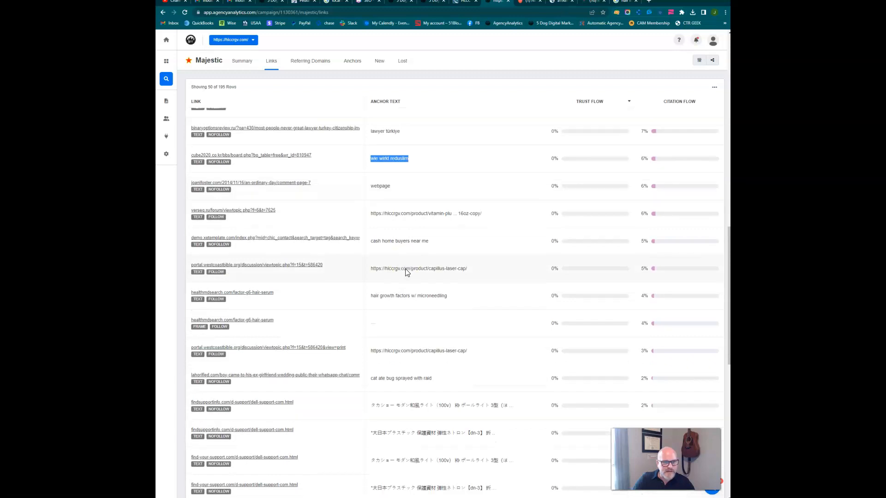
- Highlight the findsupportinfo.com backlink with its Japanese anchor and the kelancoin.com anchor text while reviewing the lower Citation Flow backlinks
{"action": "left_click_drag", "start_coordinate": [514, 381], "coordinate": [193, 373]}
{"action": "scroll", "coordinate": [416, 371], "scroll_direction": "down", "scroll_amount": 1}
{"action": "scroll", "coordinate": [426, 372], "scroll_direction": "down", "scroll_amount": 3}
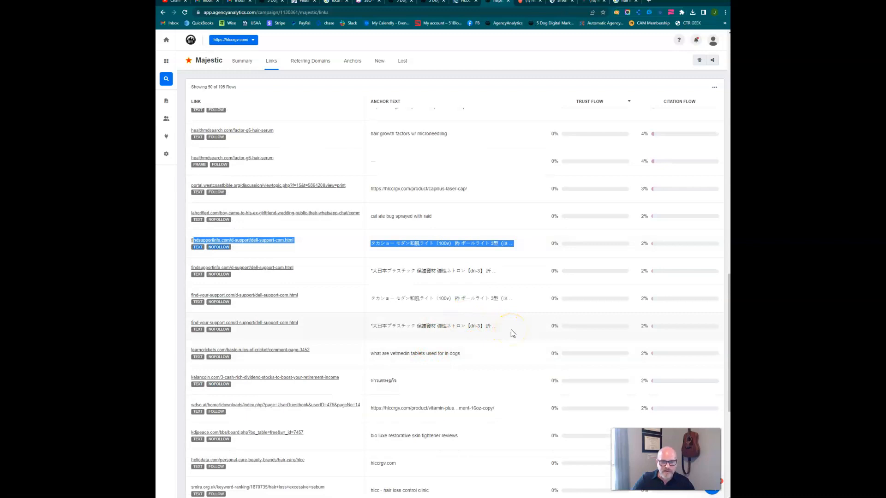
{"action": "left_click_drag", "start_coordinate": [403, 383], "coordinate": [308, 387]}
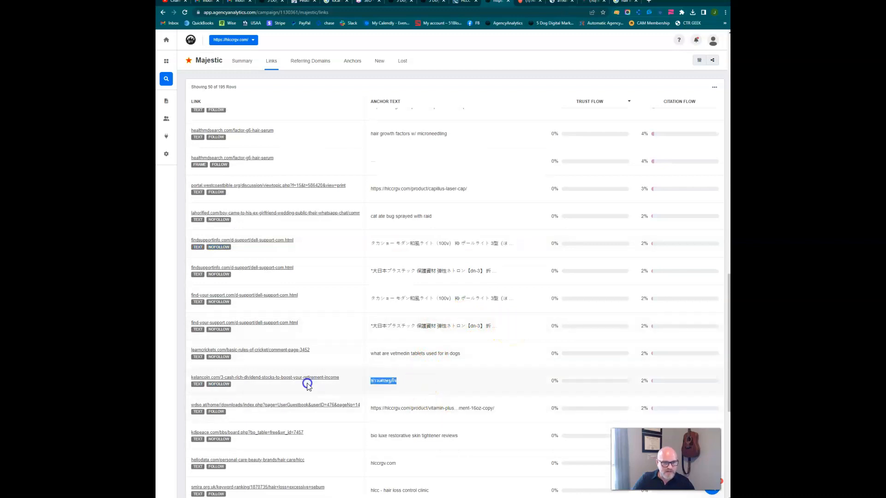
{"action": "scroll", "coordinate": [452, 386], "scroll_direction": "down", "scroll_amount": 2}
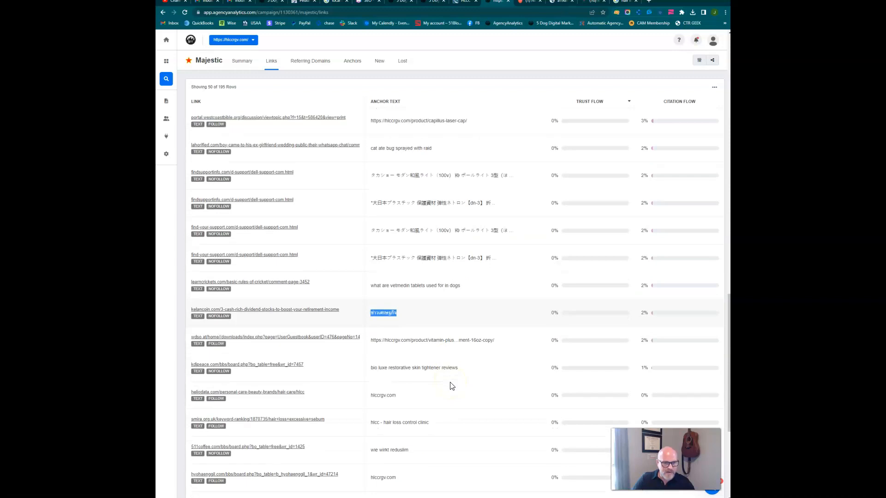
{"action": "scroll", "coordinate": [458, 385], "scroll_direction": "down", "scroll_amount": 5}
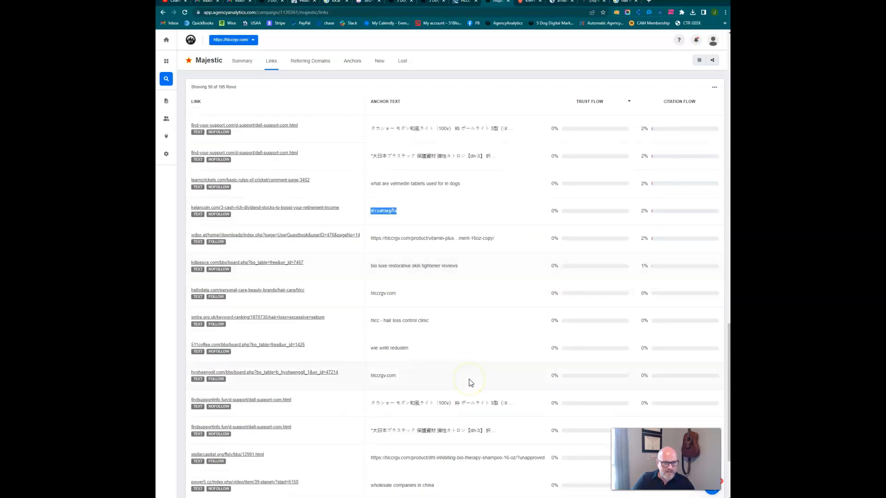
- Review the getwebreview.com backlinks and highlight a "hair loss" anchor text to check its Trust Flow
{"action": "scroll", "coordinate": [461, 365], "scroll_direction": "down", "scroll_amount": 4}
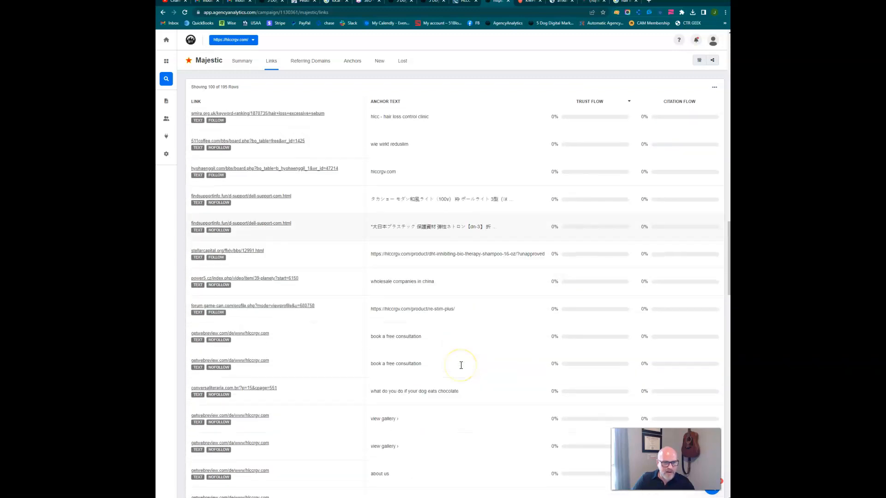
{"action": "scroll", "coordinate": [462, 369], "scroll_direction": "down", "scroll_amount": 2}
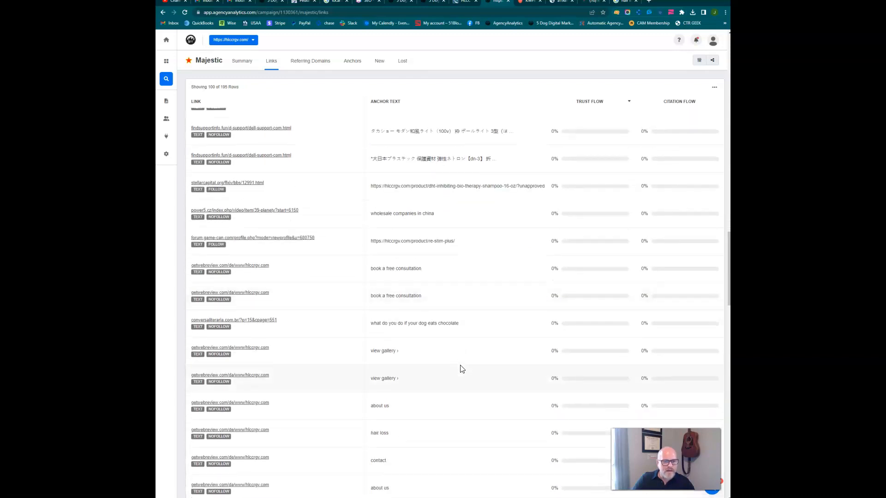
{"action": "scroll", "coordinate": [462, 368], "scroll_direction": "down", "scroll_amount": 4}
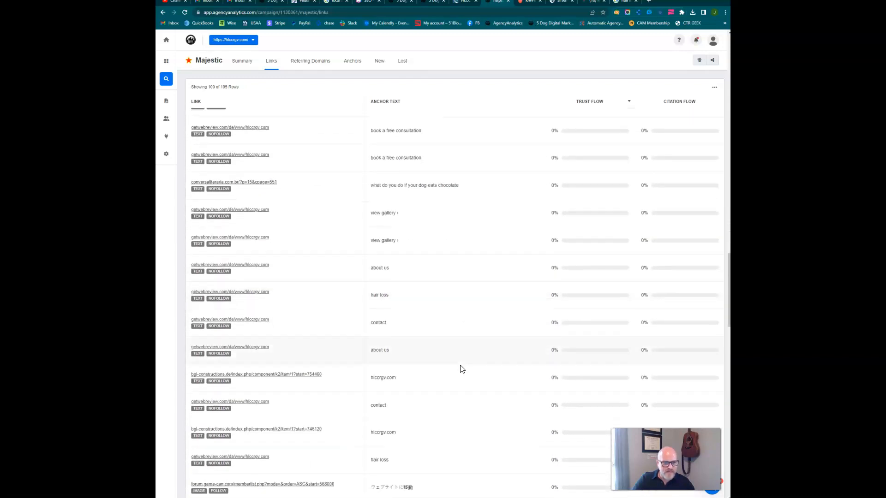
{"action": "scroll", "coordinate": [462, 369], "scroll_direction": "down", "scroll_amount": 3}
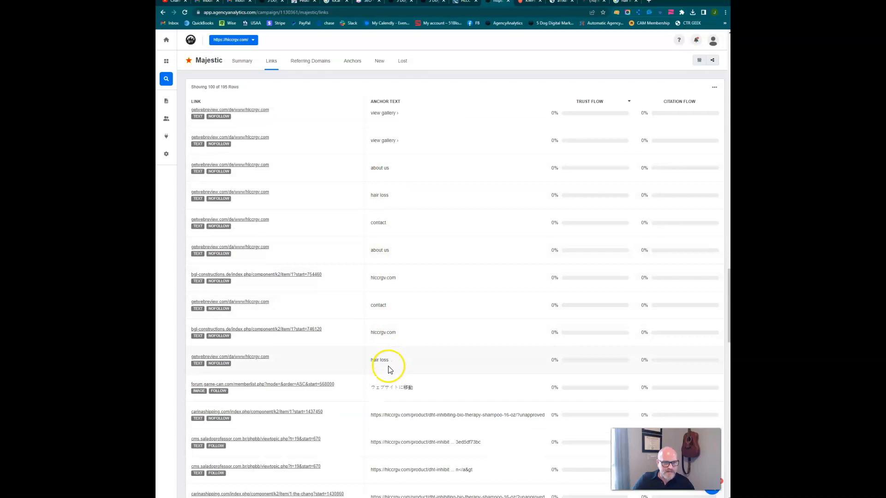
{"action": "left_click_drag", "start_coordinate": [397, 362], "coordinate": [354, 361]}
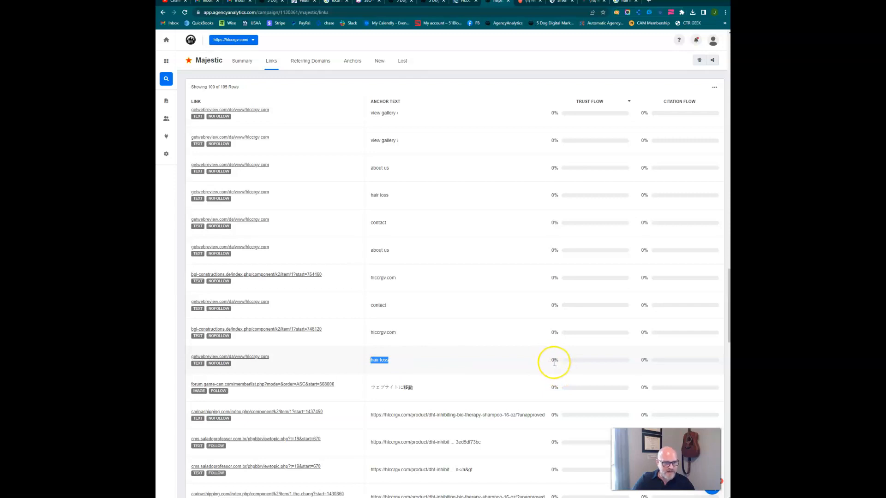
{"action": "scroll", "coordinate": [435, 366], "scroll_direction": "down", "scroll_amount": 3}
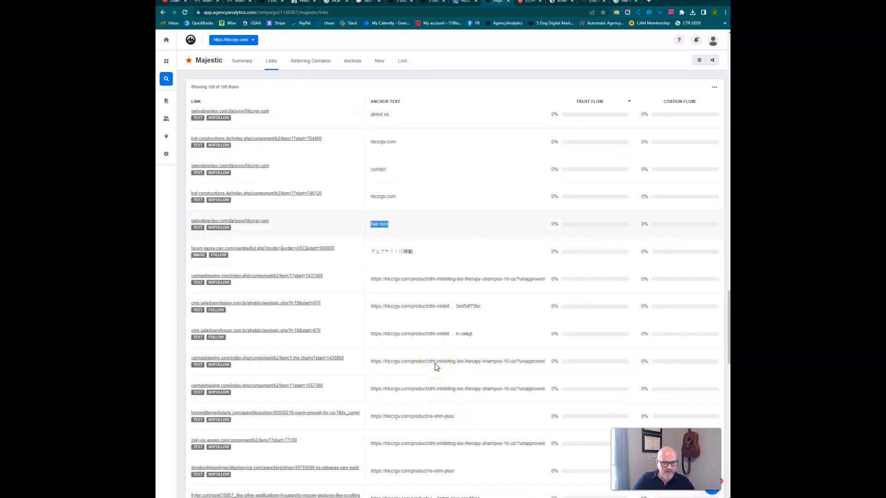
{"action": "scroll", "coordinate": [436, 364], "scroll_direction": "down", "scroll_amount": 6}
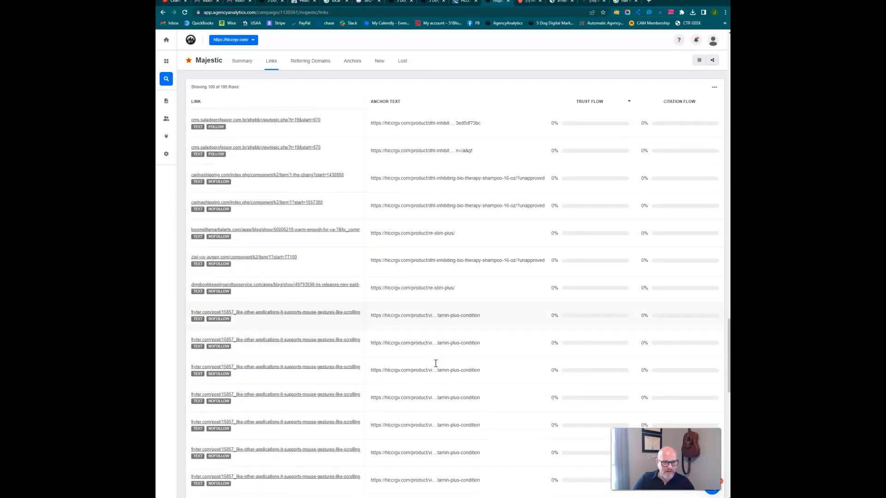
- Examine the sources and anchor texts of the remaining backlinks from the fryter.com entries onwards
{"action": "mouse_move", "coordinate": [168, 39]}
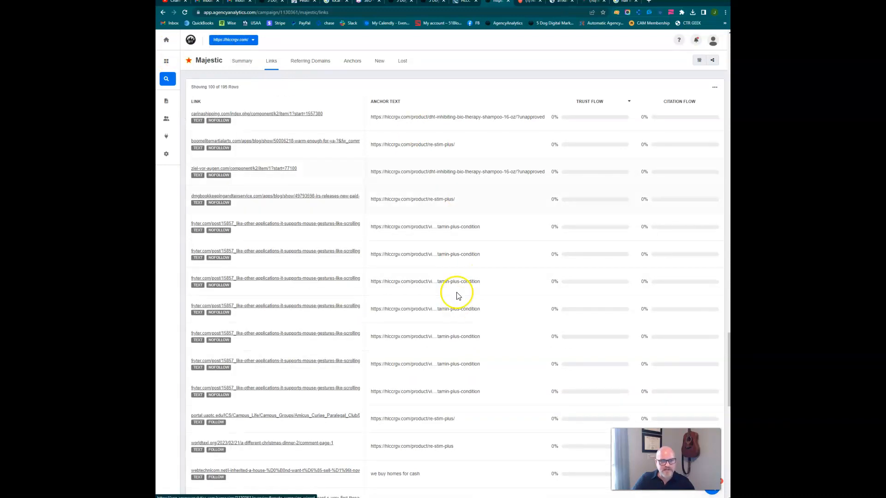
{"action": "scroll", "coordinate": [457, 300], "scroll_direction": "down", "scroll_amount": 2}
{"action": "scroll", "coordinate": [456, 306], "scroll_direction": "down", "scroll_amount": 2}
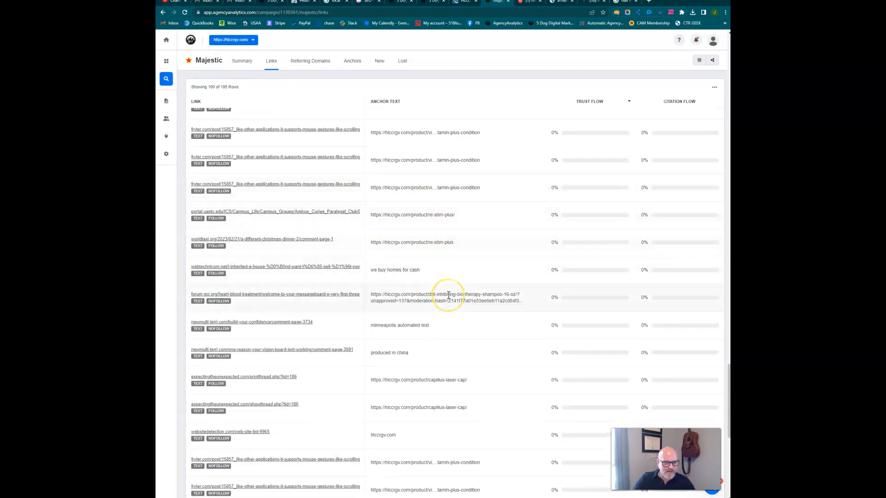
{"action": "scroll", "coordinate": [449, 295], "scroll_direction": "down", "scroll_amount": 1}
{"action": "scroll", "coordinate": [449, 297], "scroll_direction": "down", "scroll_amount": 2}
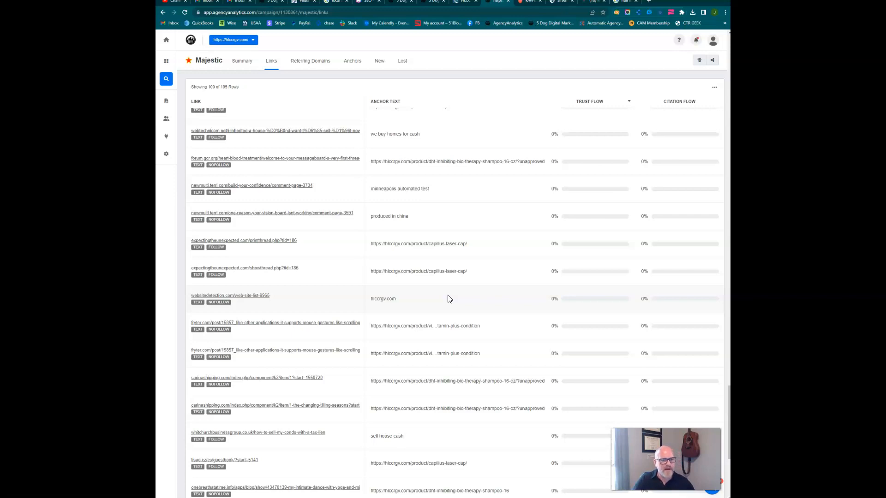
{"action": "scroll", "coordinate": [449, 298], "scroll_direction": "down", "scroll_amount": 1}
{"action": "scroll", "coordinate": [450, 300], "scroll_direction": "down", "scroll_amount": 5}
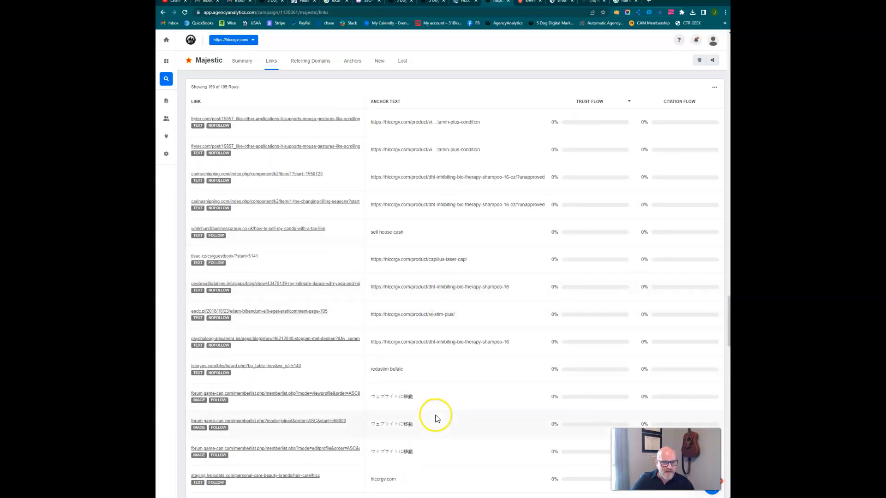
{"action": "left_click_drag", "start_coordinate": [435, 451], "coordinate": [434, 387]}
{"action": "scroll", "coordinate": [433, 387], "scroll_direction": "down", "scroll_amount": 6}
{"action": "scroll", "coordinate": [435, 399], "scroll_direction": "down", "scroll_amount": 5}
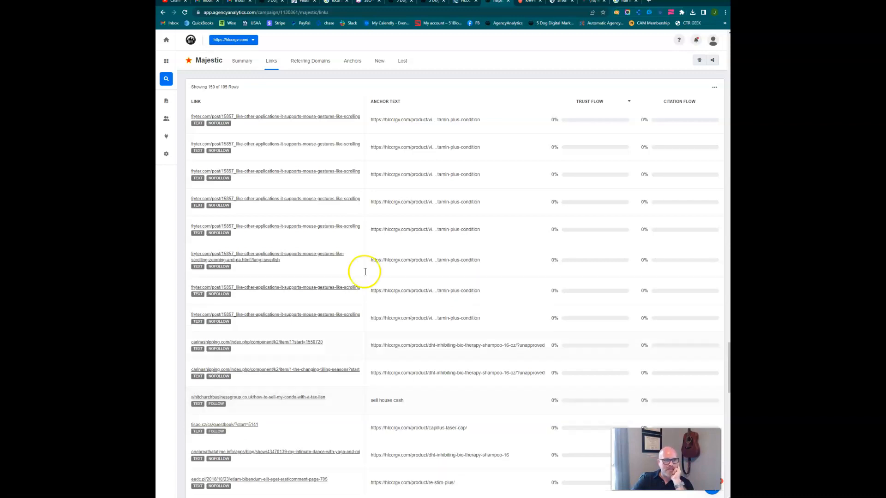
- Open the site audit from the campaign's overview dashboard and review its failed tests from Broken Resources to Low Character Count
{"action": "left_click", "coordinate": [170, 64]}
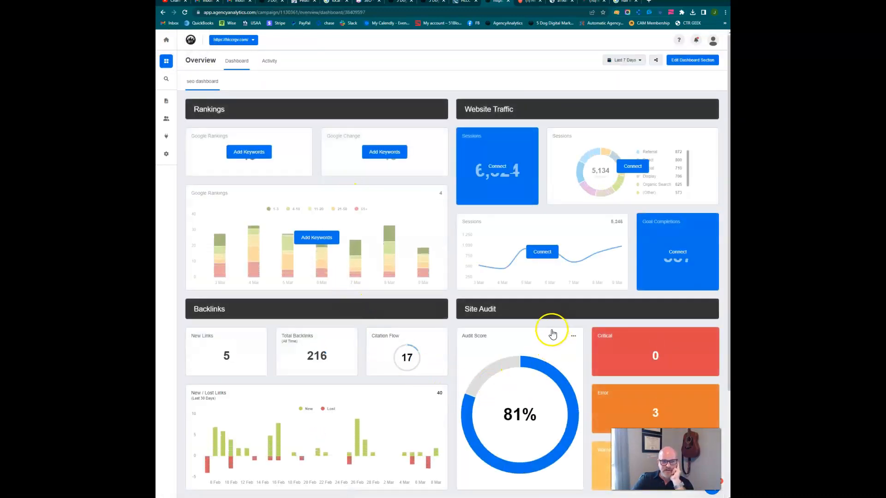
{"action": "left_click", "coordinate": [553, 329]}
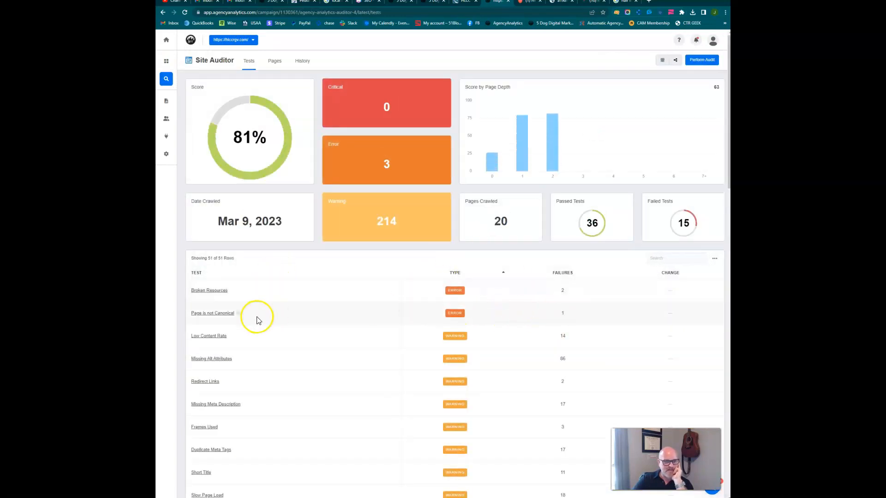
{"action": "scroll", "coordinate": [257, 318], "scroll_direction": "down", "scroll_amount": 2}
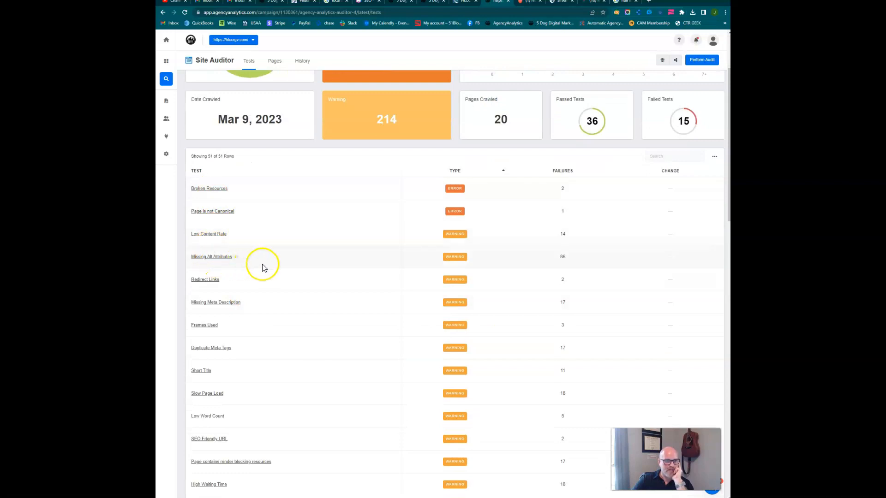
{"action": "scroll", "coordinate": [225, 329], "scroll_direction": "down", "scroll_amount": 1}
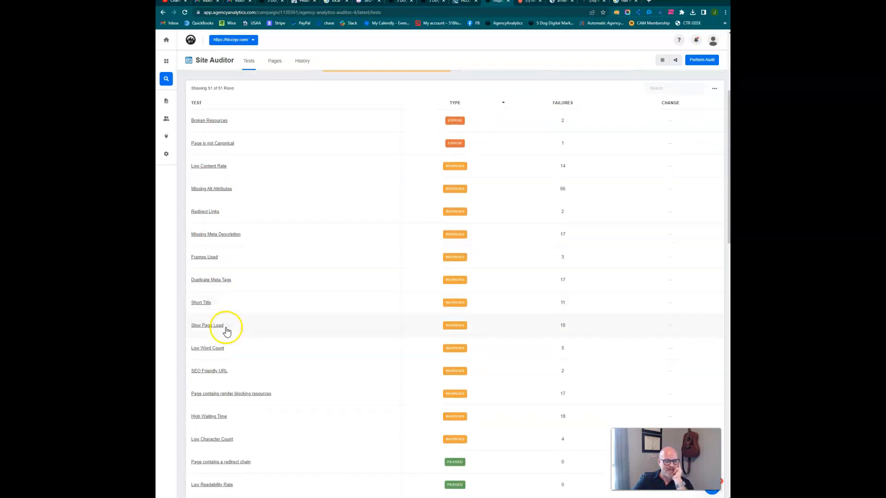
{"action": "scroll", "coordinate": [227, 330], "scroll_direction": "down", "scroll_amount": 1}
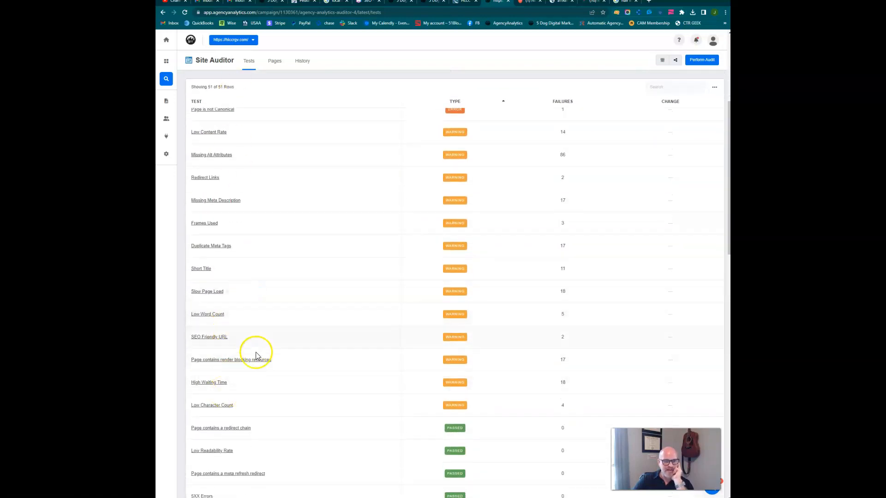
{"action": "scroll", "coordinate": [334, 278], "scroll_direction": "up", "scroll_amount": 3}
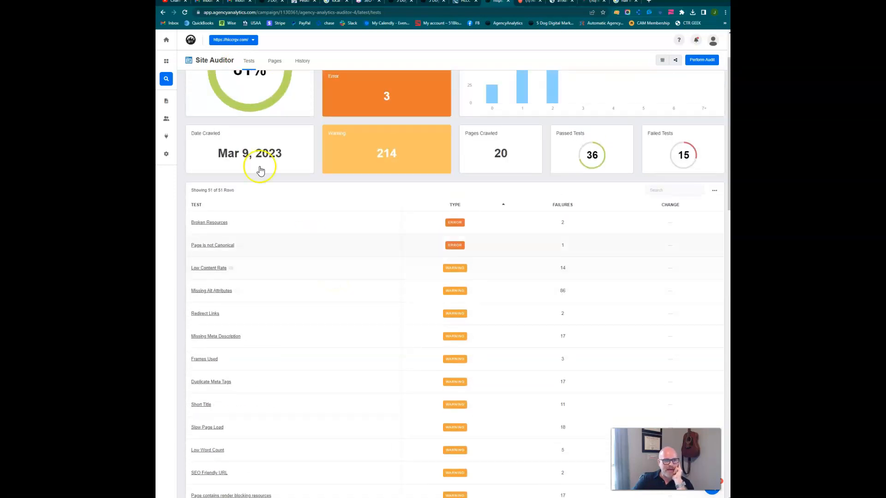
- Return to the campaign's overview dashboard and open the Majestic backlink summary to review its new and lost links
{"action": "left_click", "coordinate": [167, 63]}
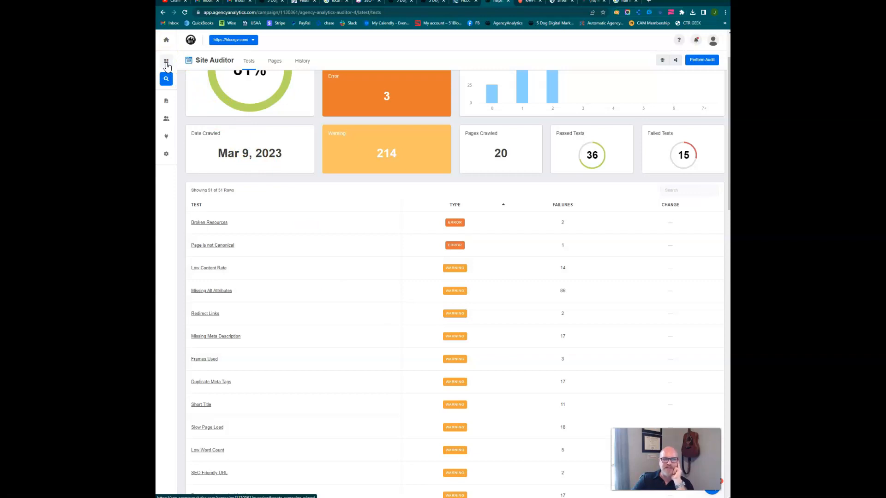
{"action": "left_click", "coordinate": [169, 63]}
{"action": "left_click", "coordinate": [163, 15]}
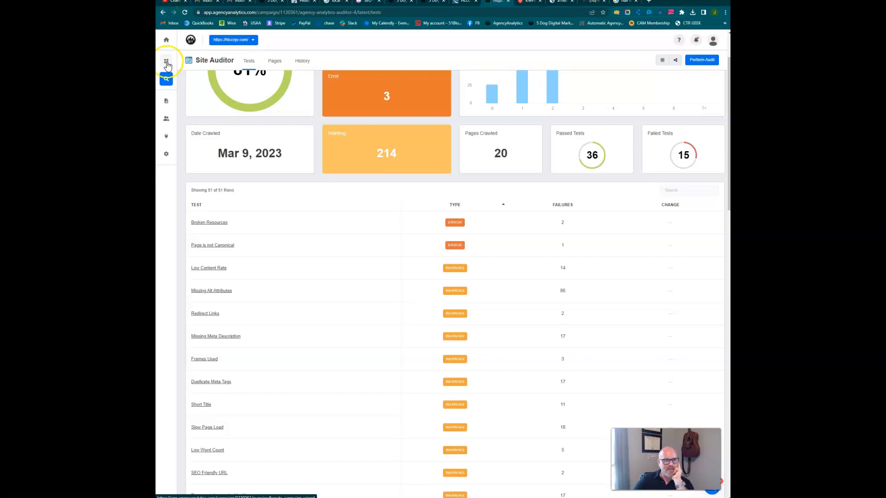
{"action": "left_click", "coordinate": [187, 67]}
{"action": "left_click", "coordinate": [429, 240]}
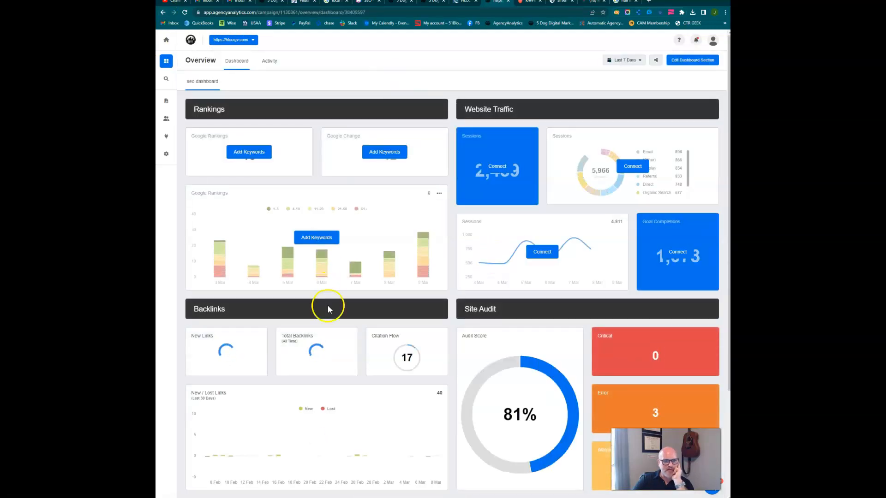
{"action": "left_click", "coordinate": [361, 327]}
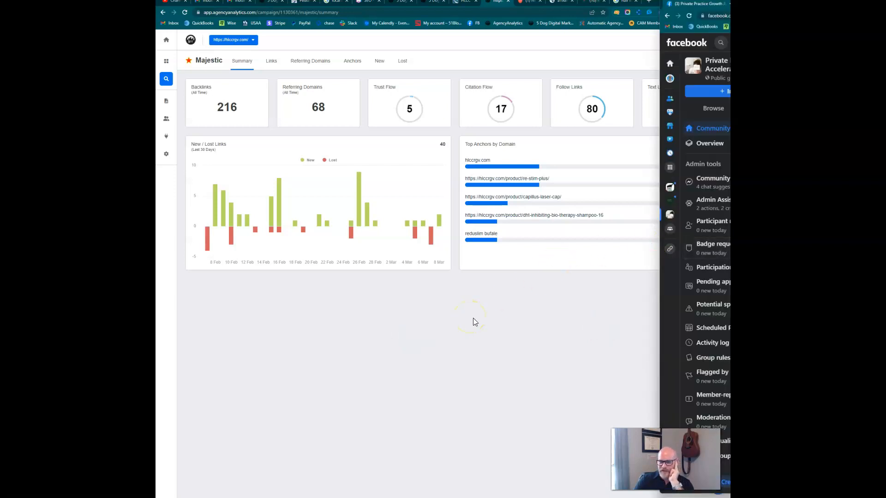
{"action": "mouse_move", "coordinate": [314, 218]}
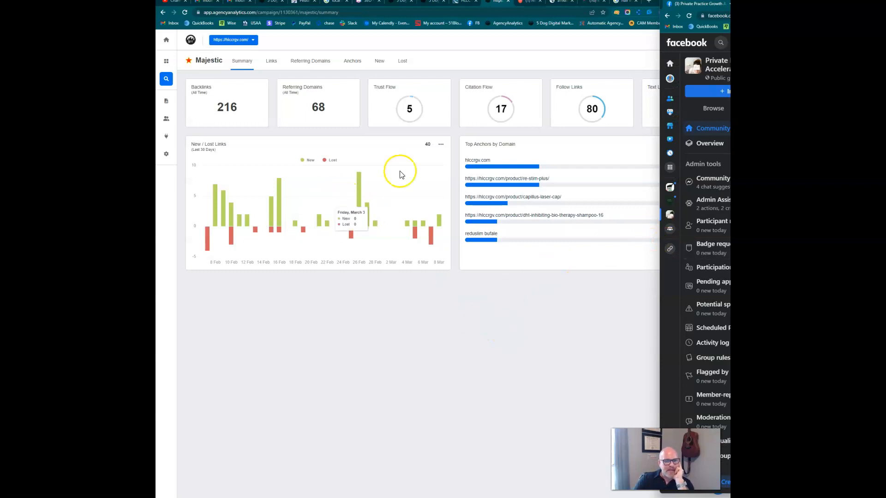
{"action": "left_click", "coordinate": [366, 134]}
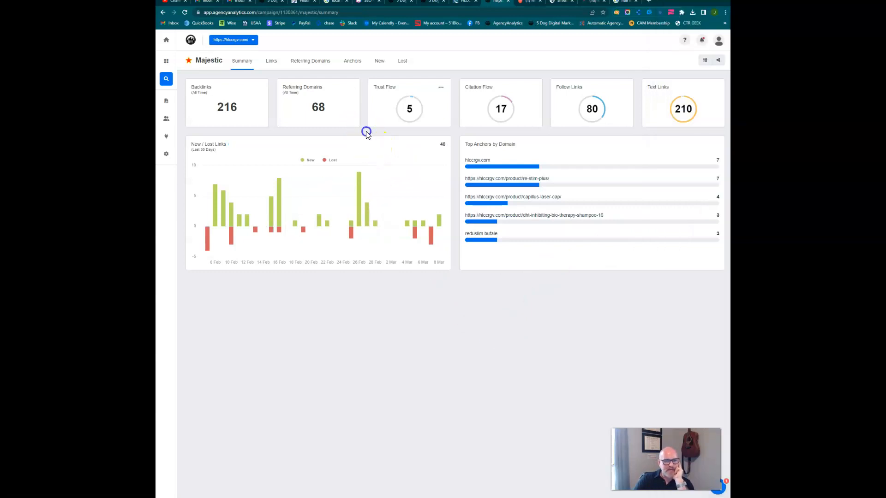
- Open the full list of Majestic backlinks and review the linking pages, anchor texts, Trust Flow and Citation Flow
{"action": "left_click", "coordinate": [269, 64]}
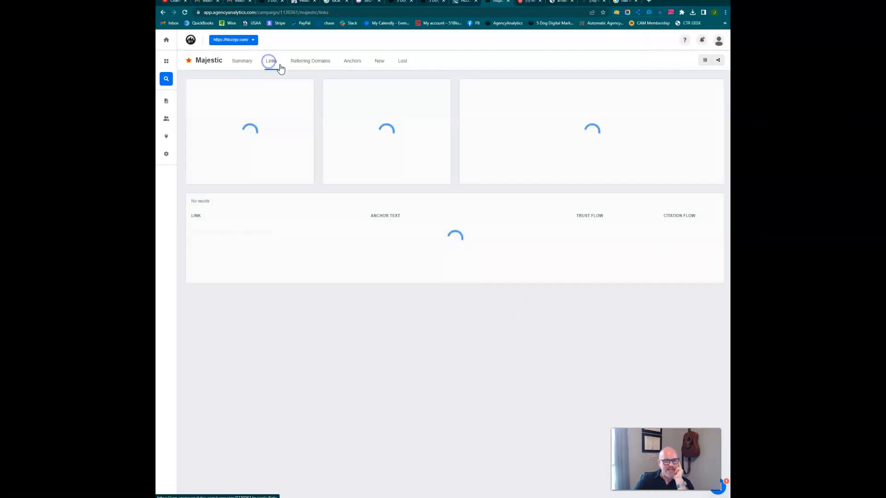
{"action": "scroll", "coordinate": [482, 349], "scroll_direction": "down", "scroll_amount": 15}
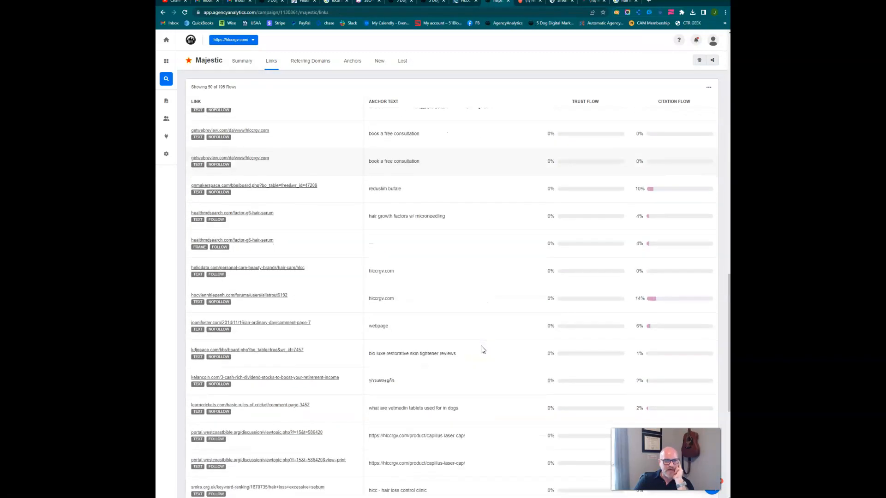
{"action": "scroll", "coordinate": [482, 349], "scroll_direction": "down", "scroll_amount": 10}
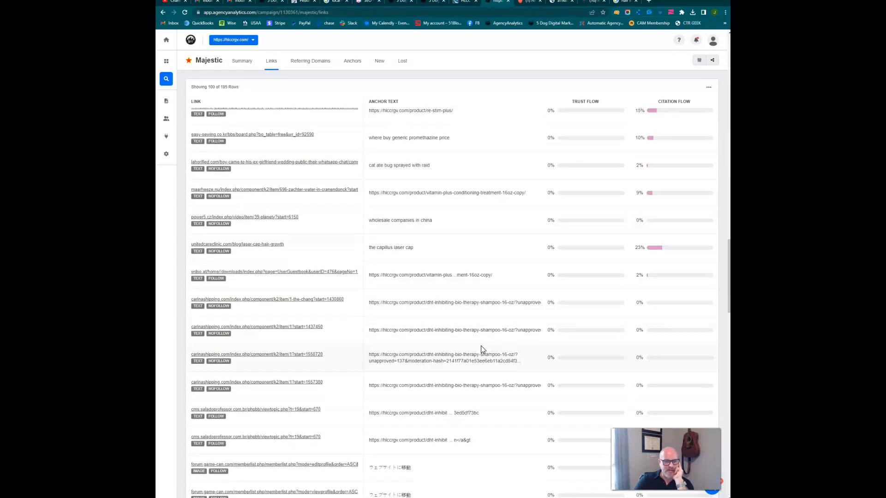
{"action": "scroll", "coordinate": [483, 350], "scroll_direction": "up", "scroll_amount": 10}
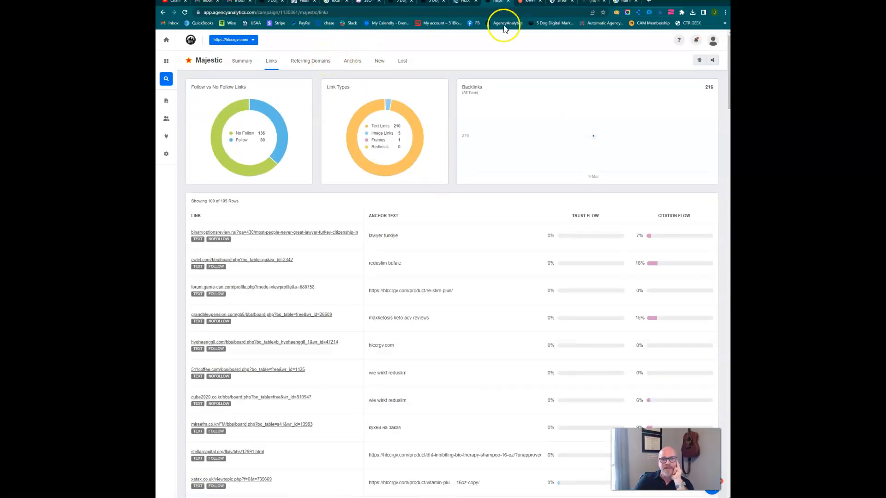
{"action": "mouse_move", "coordinate": [488, 134]}
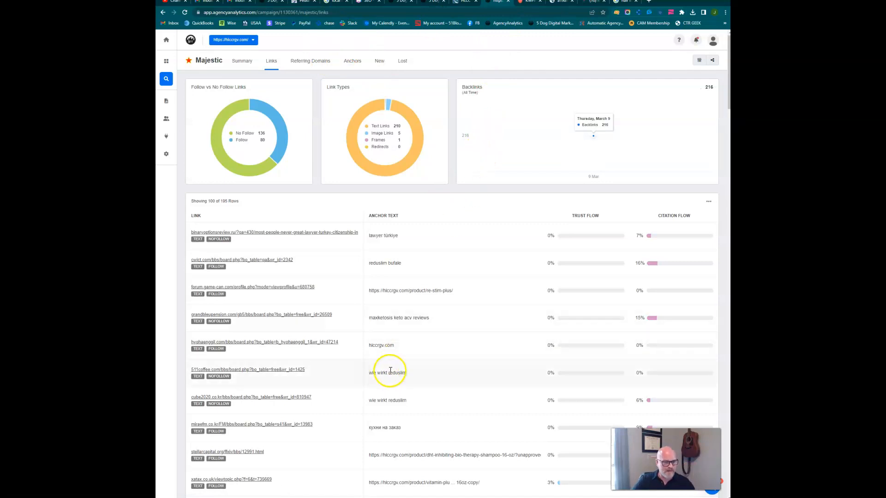